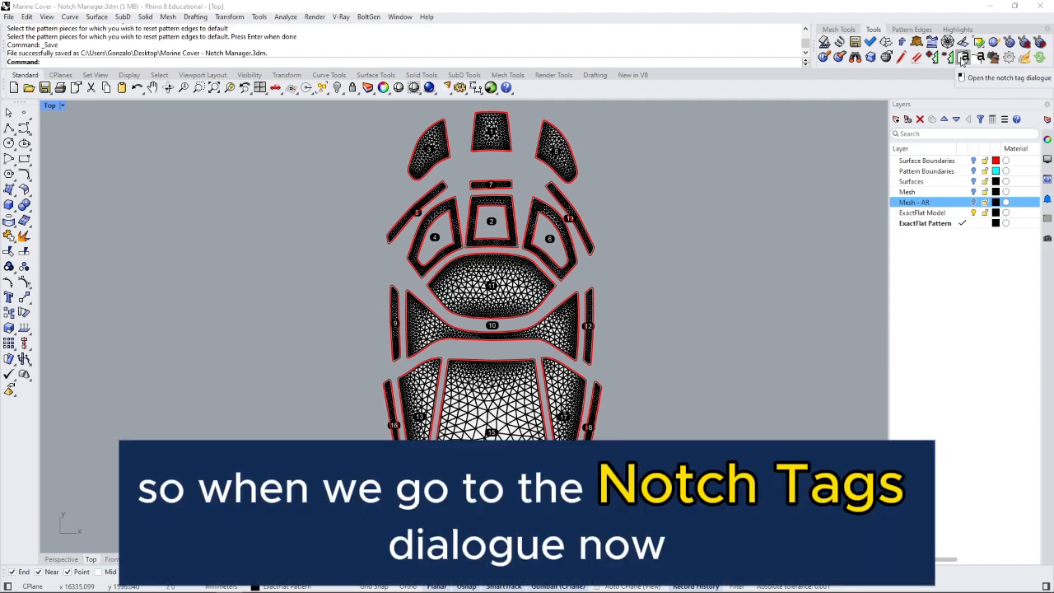
# - Open the Notch Manager from the ExactFlat Notch Tag toolbar icon
pyautogui.click(963, 59)
pyautogui.moveTo(590, 156); pyautogui.dragTo(865, 158)
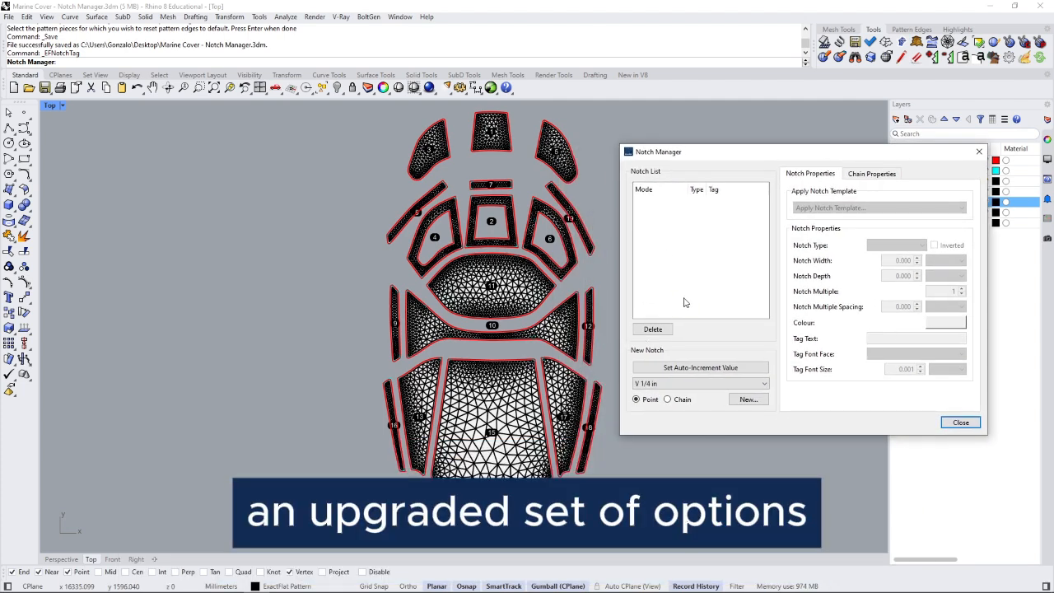
pyautogui.click(682, 385)
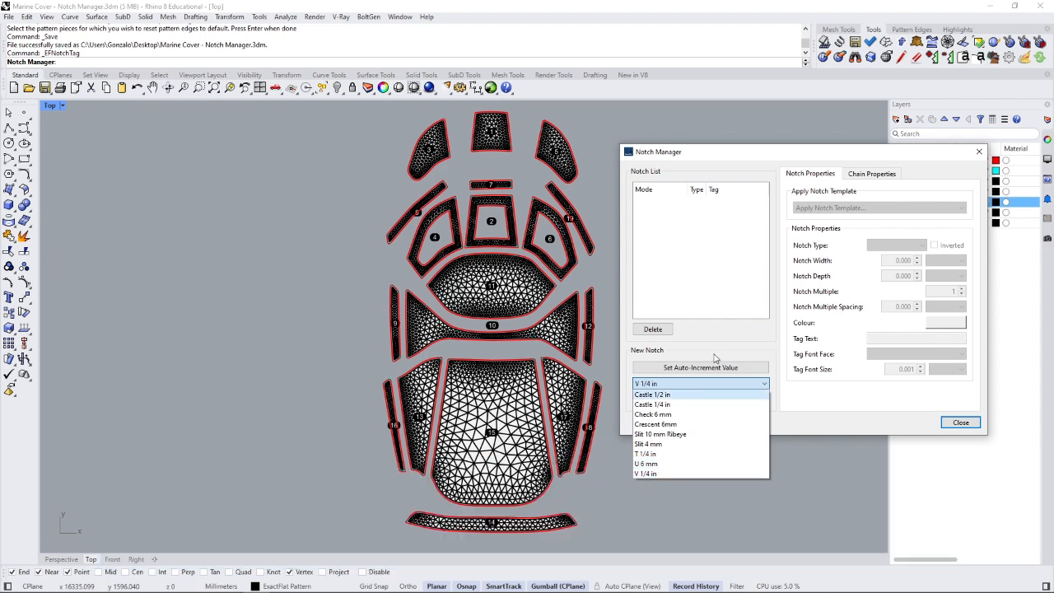
pyautogui.click(722, 348)
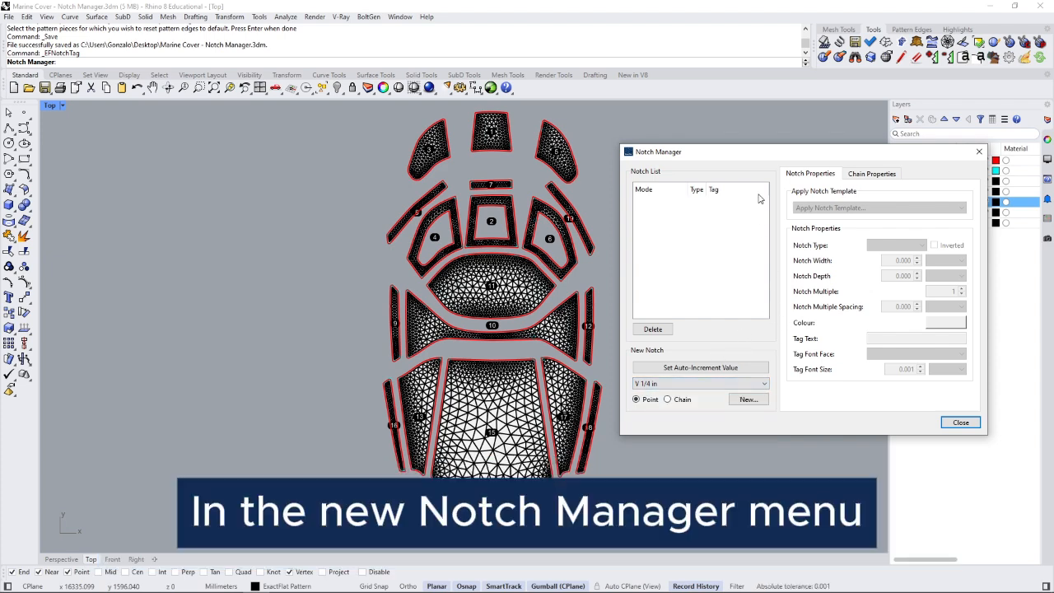
pyautogui.moveTo(751, 157); pyautogui.dragTo(764, 145)
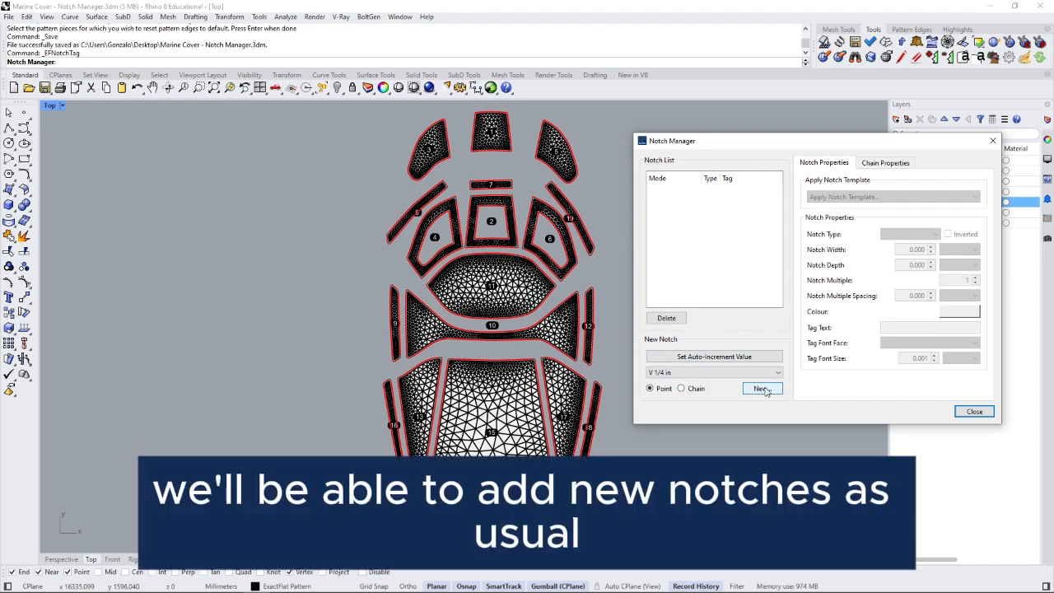
# - Place three T 1/4 in point notches, T0–T2, along the seam shared by pieces 15 and 17
pyautogui.click(754, 374)
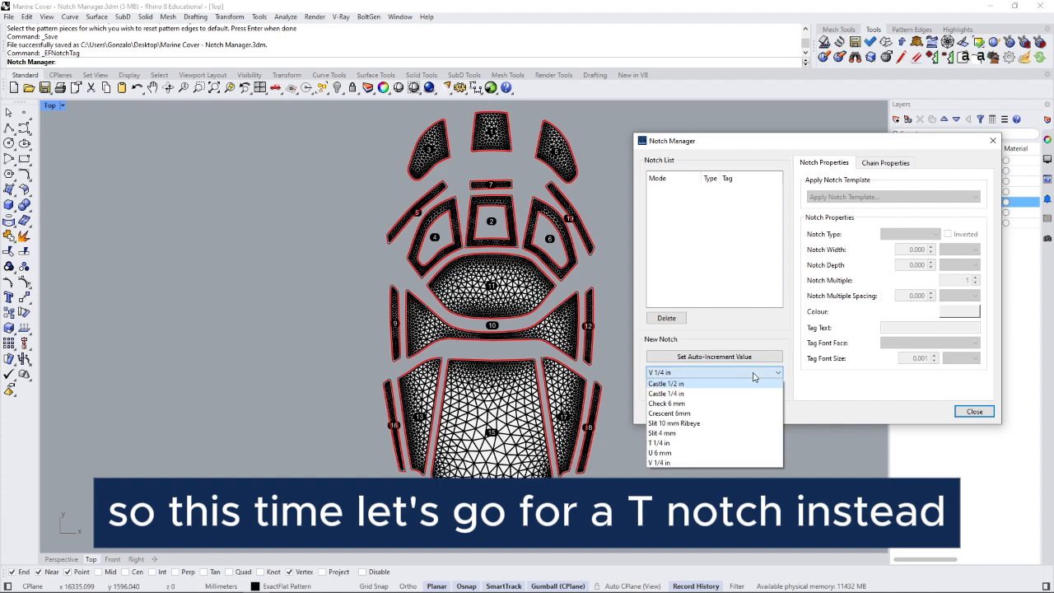
pyautogui.click(712, 443)
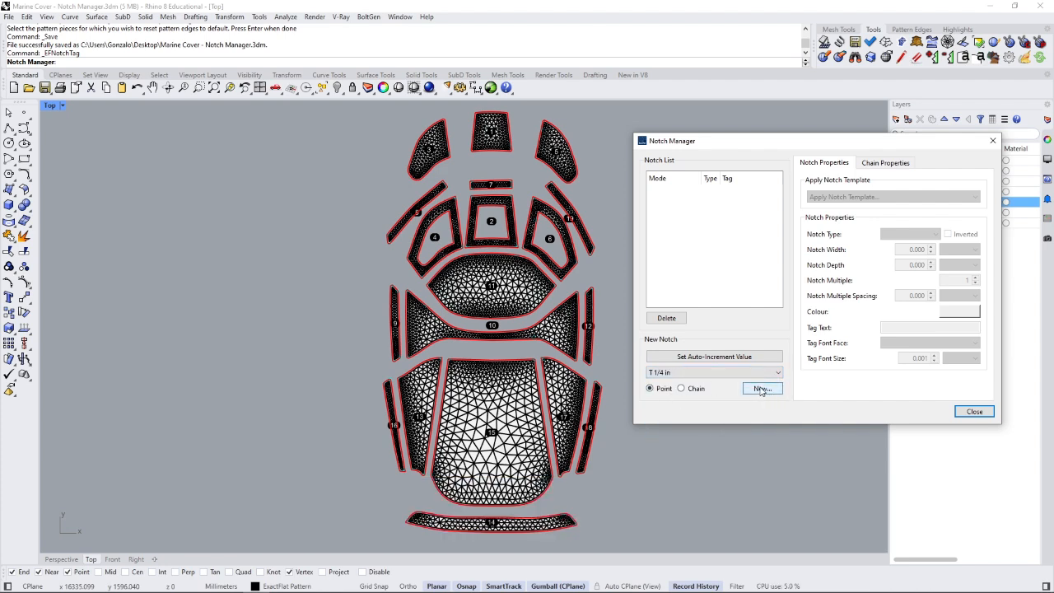
pyautogui.click(762, 391)
pyautogui.scroll(6, 547, 462)
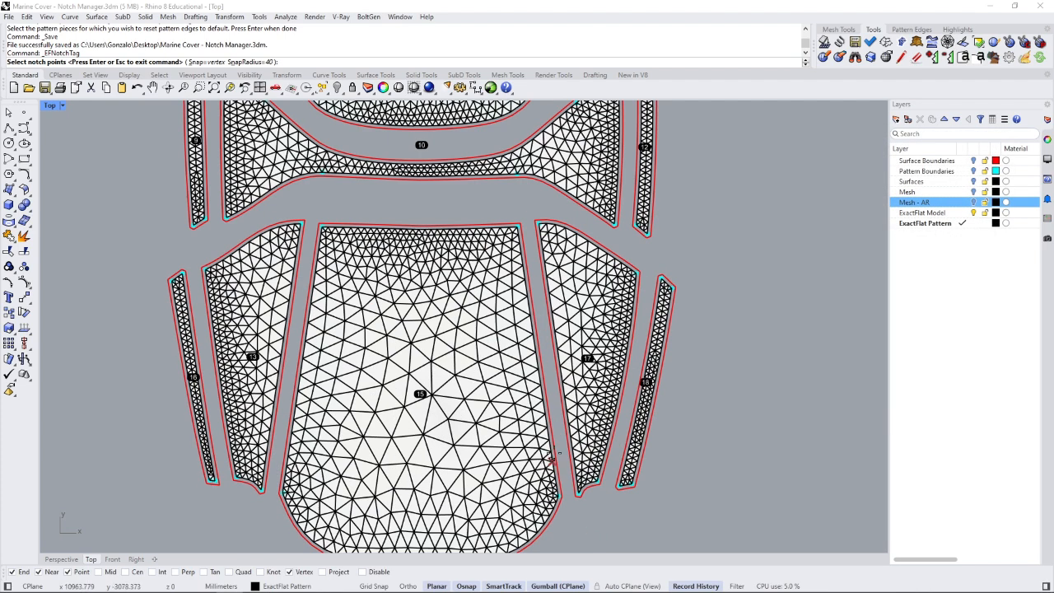
pyautogui.click(528, 295)
pyautogui.scroll(3, 536, 376)
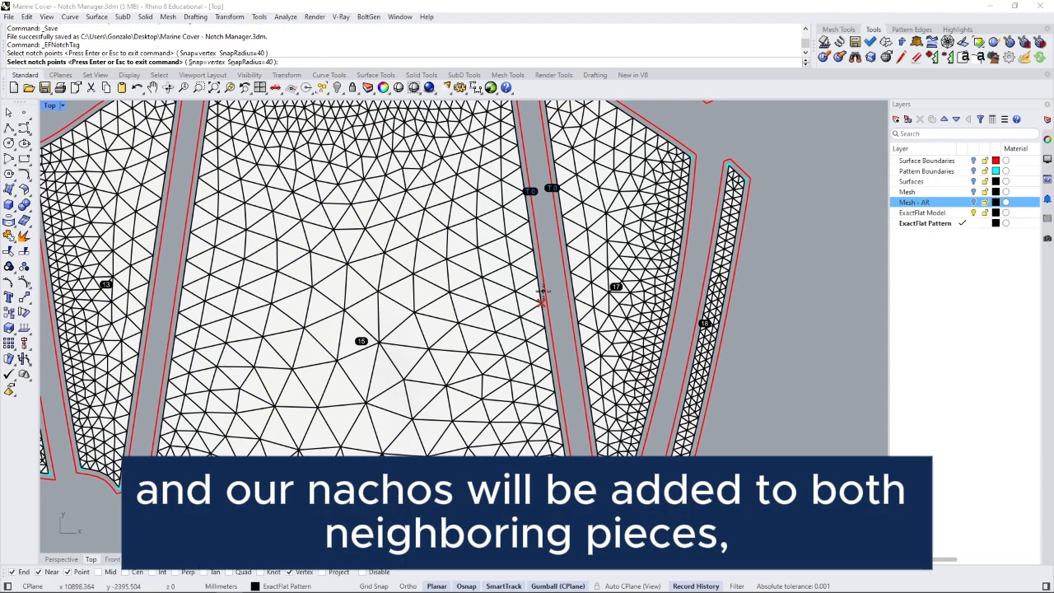
pyautogui.click(543, 294)
pyautogui.scroll(-2, 549, 336)
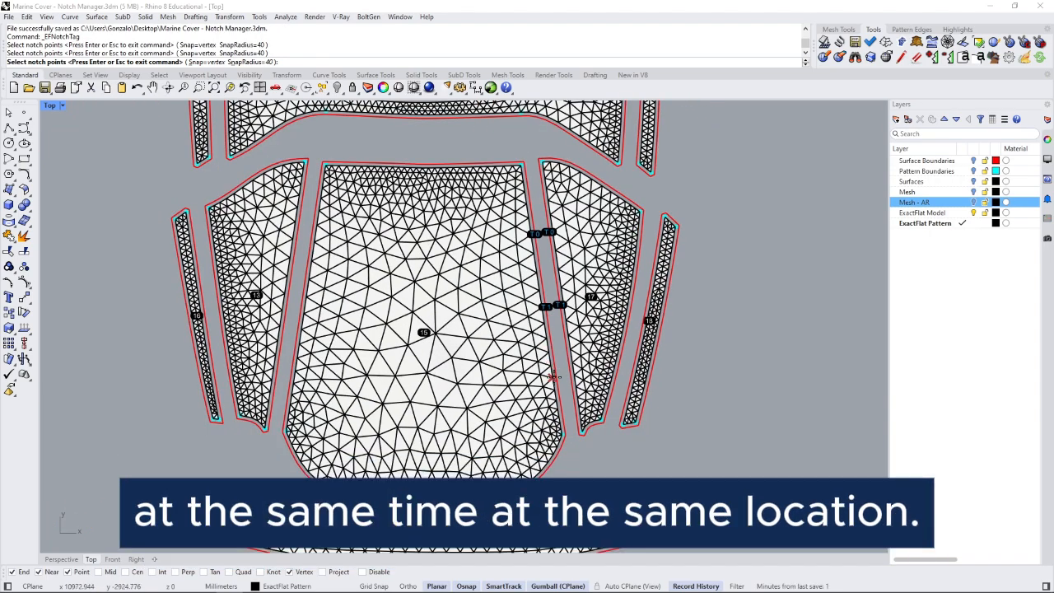
pyautogui.click(553, 377)
pyautogui.moveTo(583, 344); pyautogui.dragTo(652, 364, button='right')
pyautogui.press('Return')
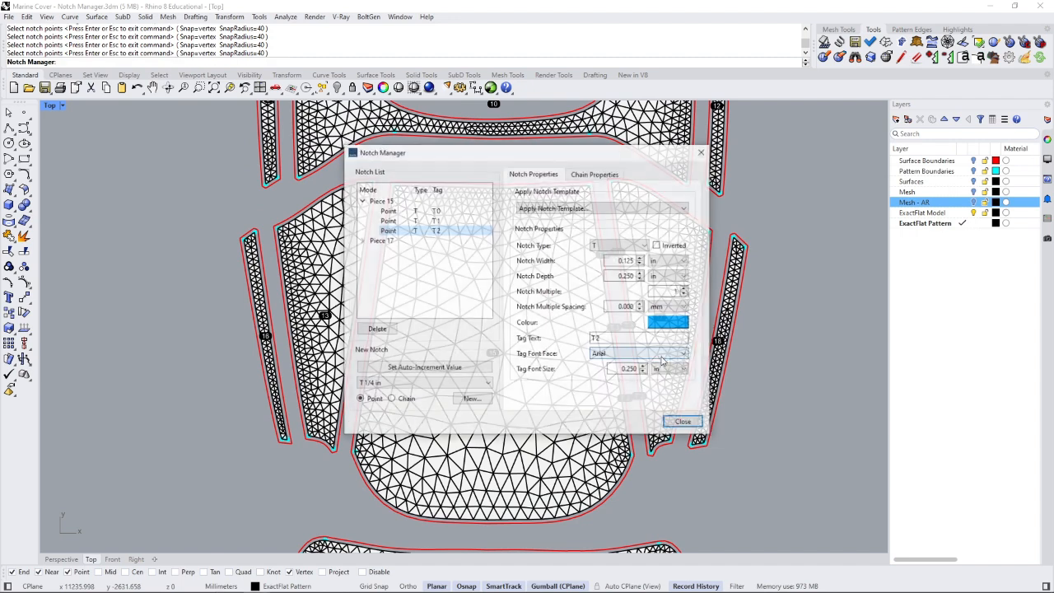
pyautogui.moveTo(587, 152); pyautogui.dragTo(897, 149)
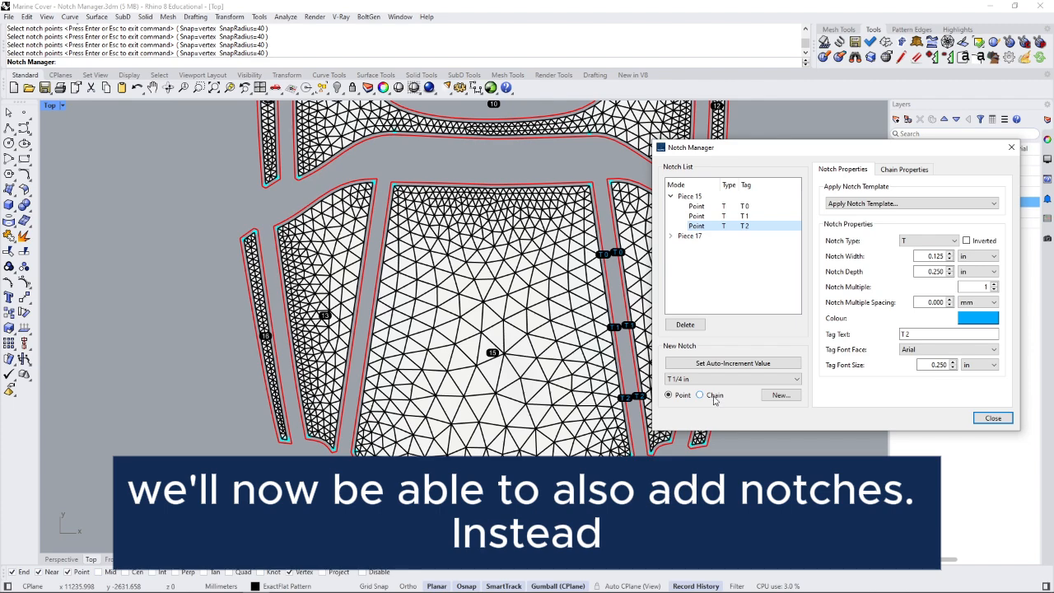
# - Lay a T3 chain notch along piece 15's left edge and show its Chain Properties
pyautogui.click(714, 396)
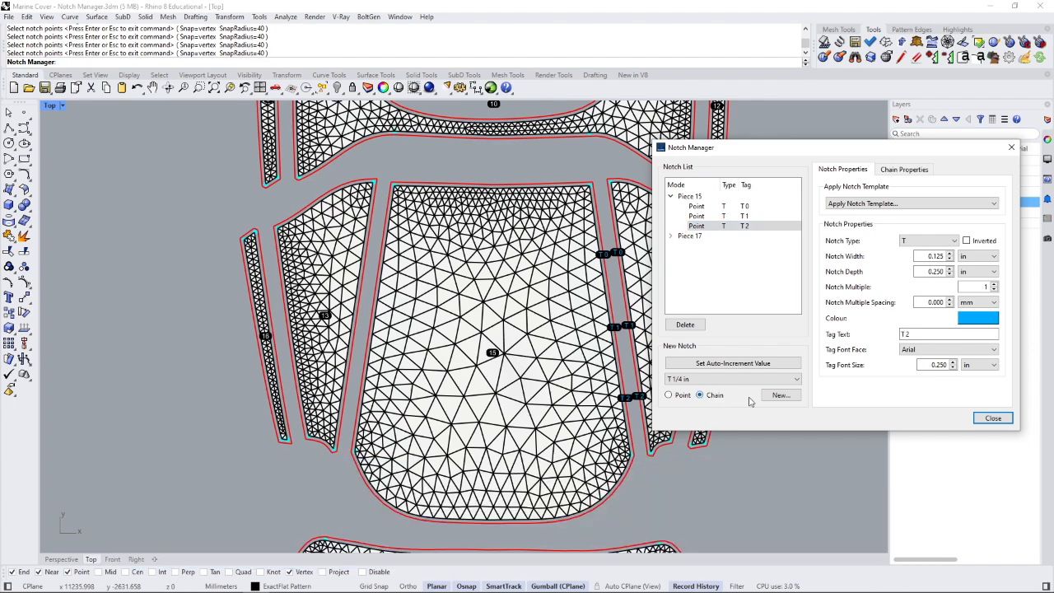
pyautogui.click(780, 396)
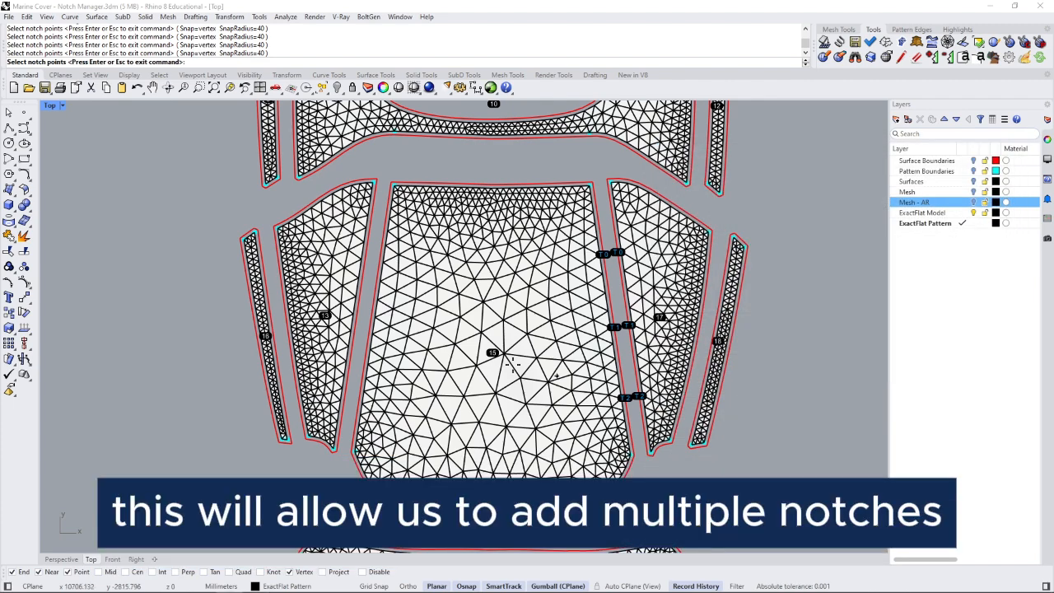
pyautogui.click(355, 345)
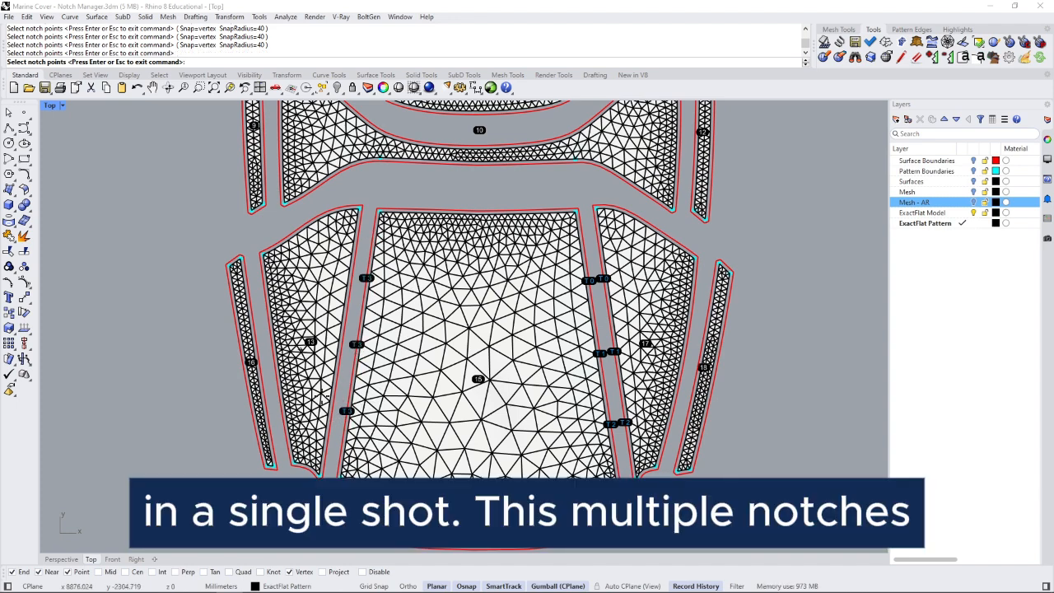
pyautogui.press('Return')
pyautogui.moveTo(527, 157); pyautogui.dragTo(733, 181)
pyautogui.click(804, 198)
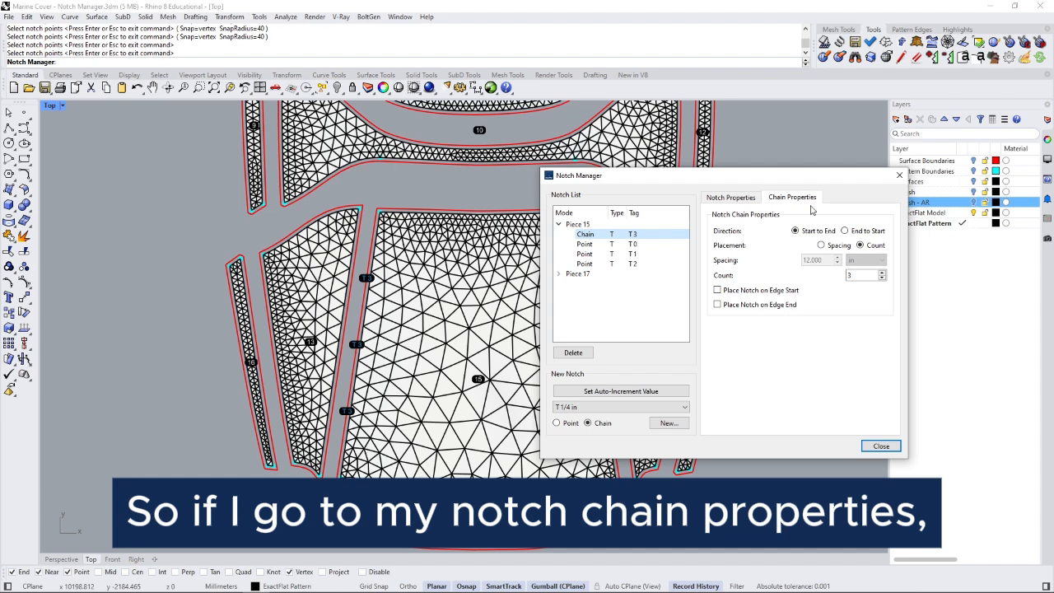
# - Set the T3 chain to Count 4, spaced by count, with Edge Start and Edge End off
pyautogui.click(882, 275)
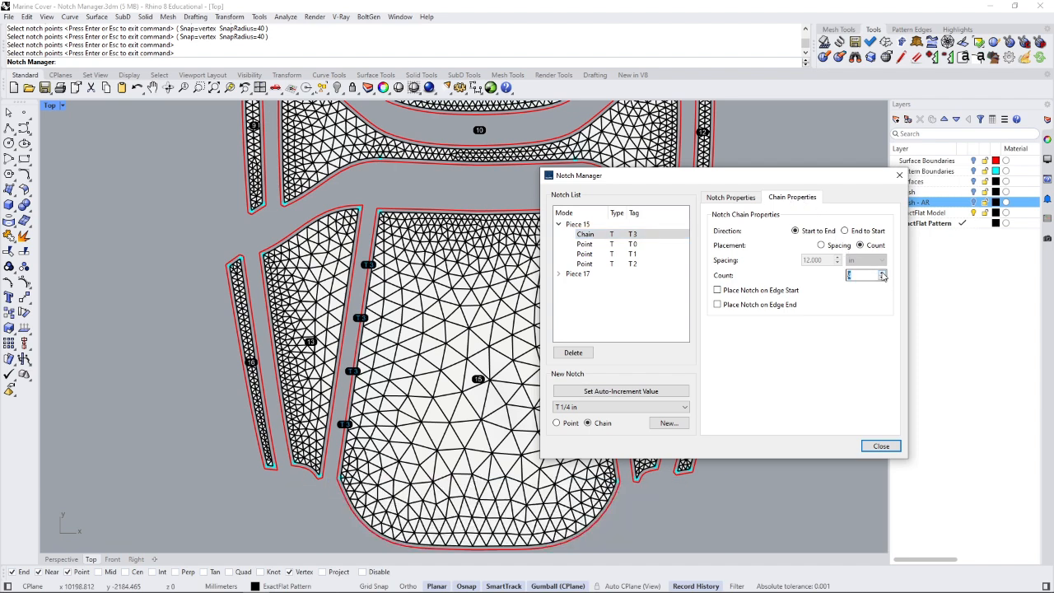
pyautogui.click(882, 275)
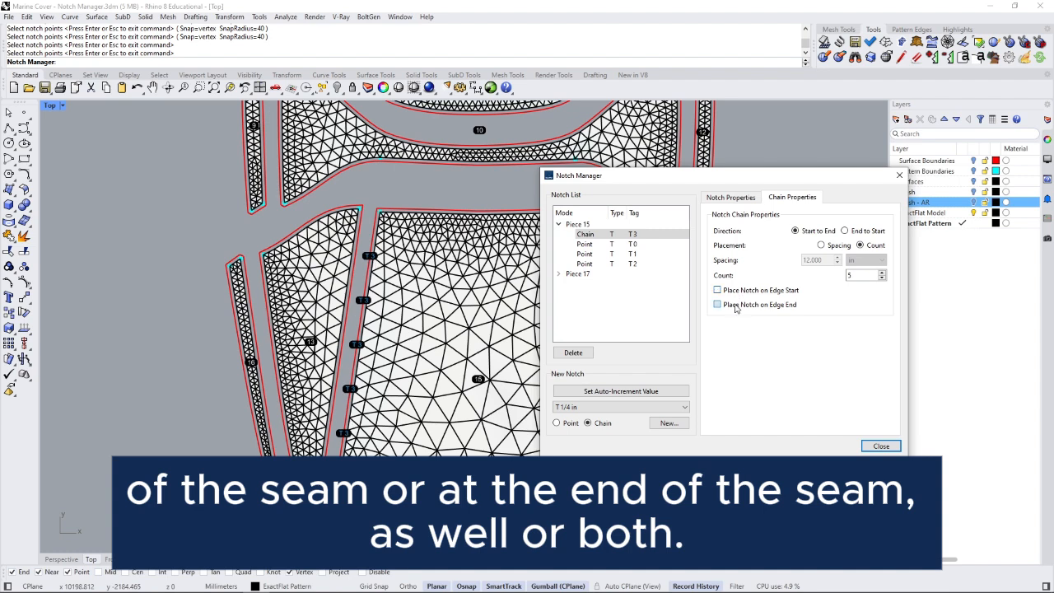
pyautogui.click(737, 306)
pyautogui.click(737, 292)
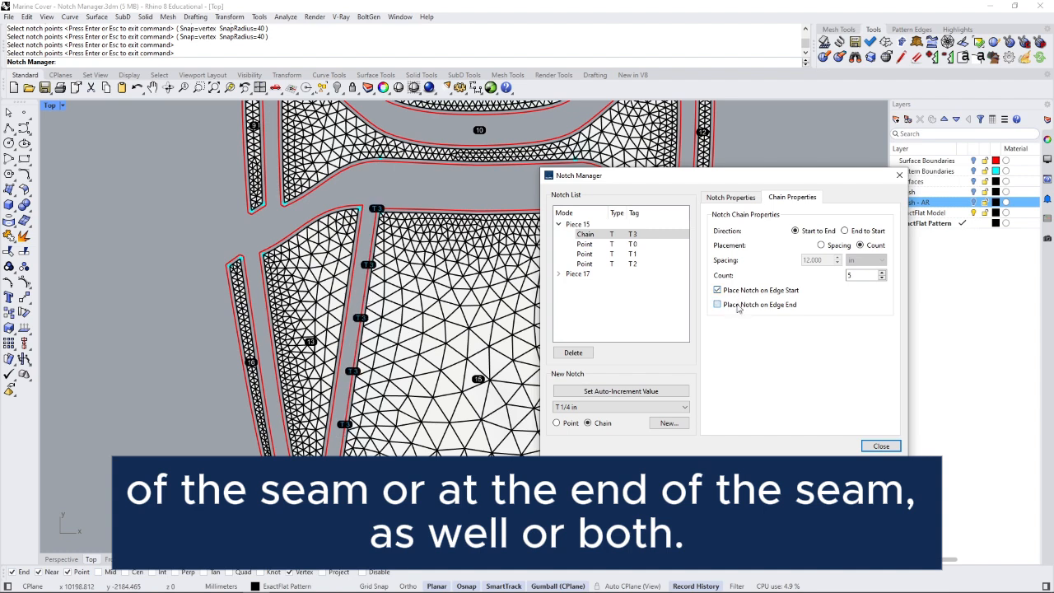
pyautogui.click(738, 306)
pyautogui.click(742, 292)
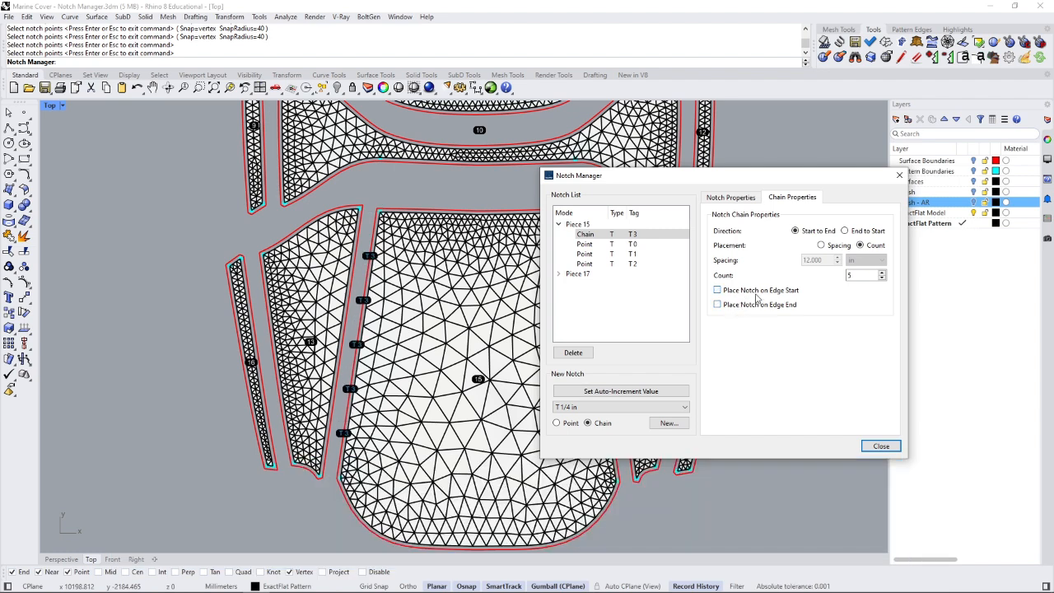
pyautogui.click(823, 247)
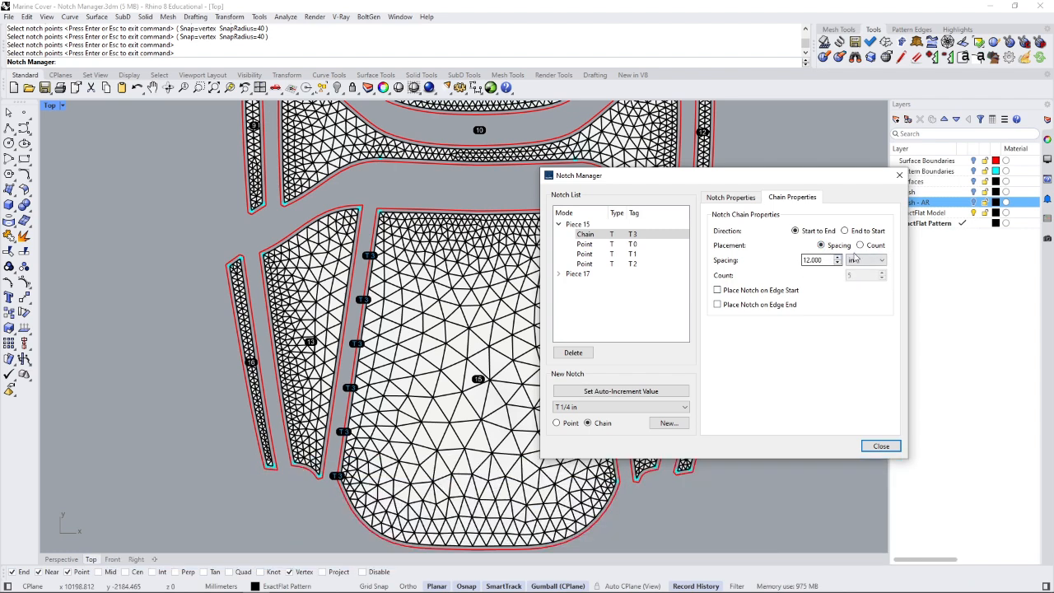
pyautogui.click(862, 247)
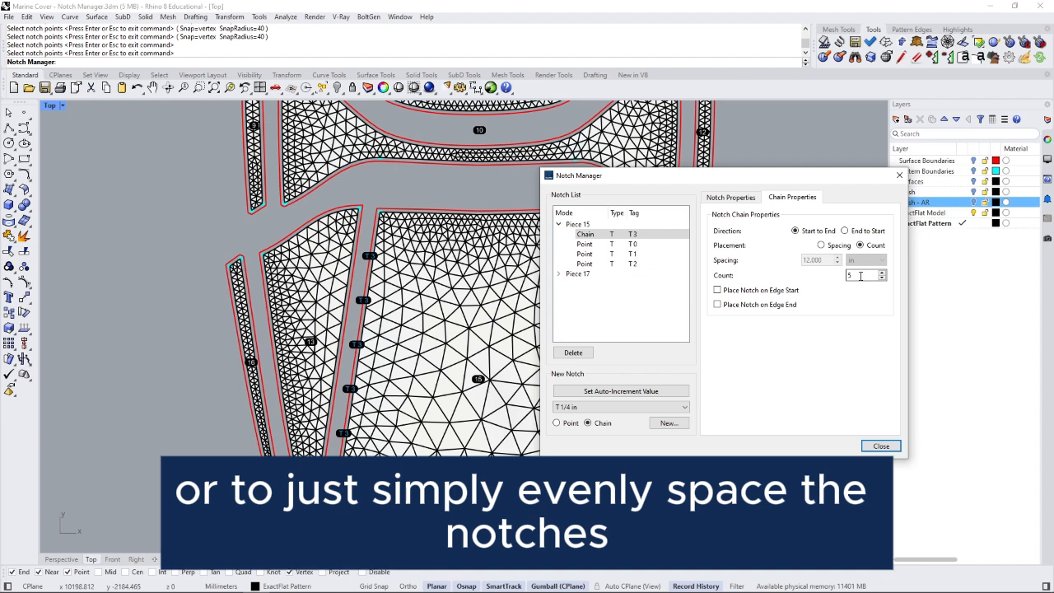
pyautogui.click(883, 280)
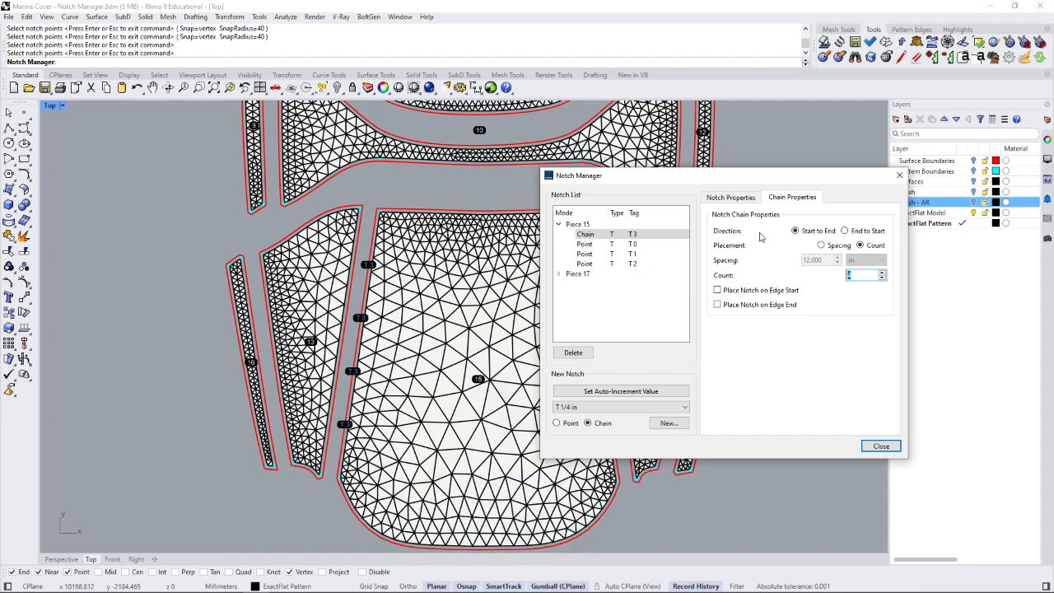
pyautogui.click(737, 199)
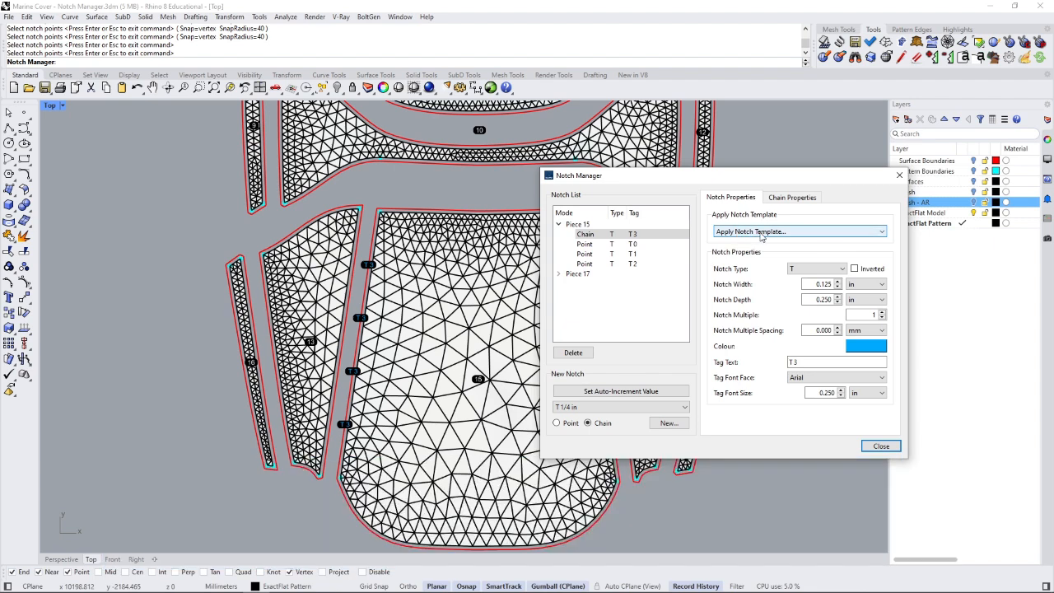
# - Apply the Castle 1/4 in template to piece 15's chain, tagged Castle 4, and expand Piece 17
pyautogui.click(760, 234)
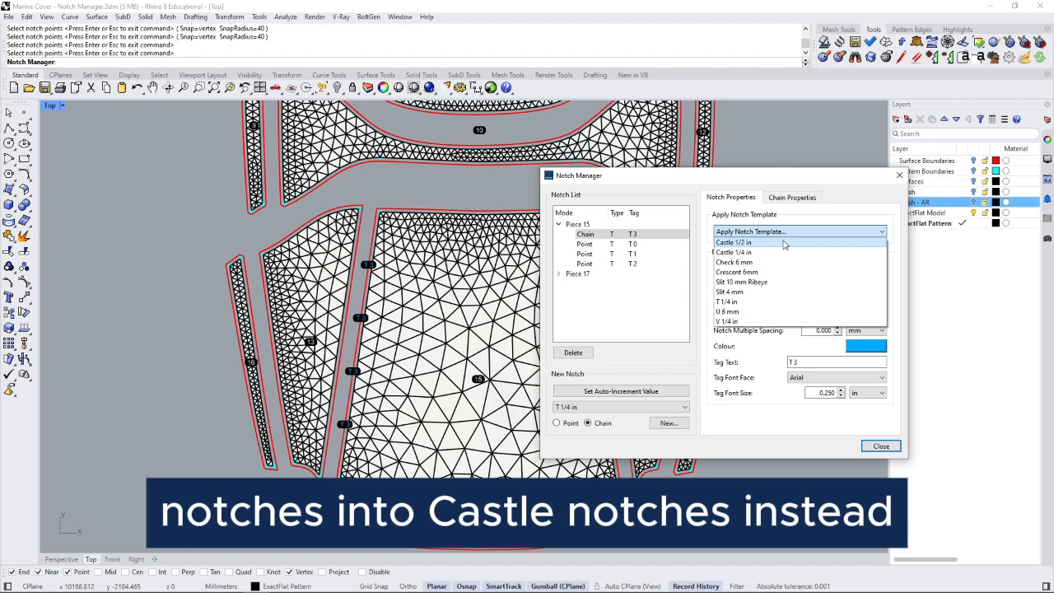
pyautogui.click(783, 252)
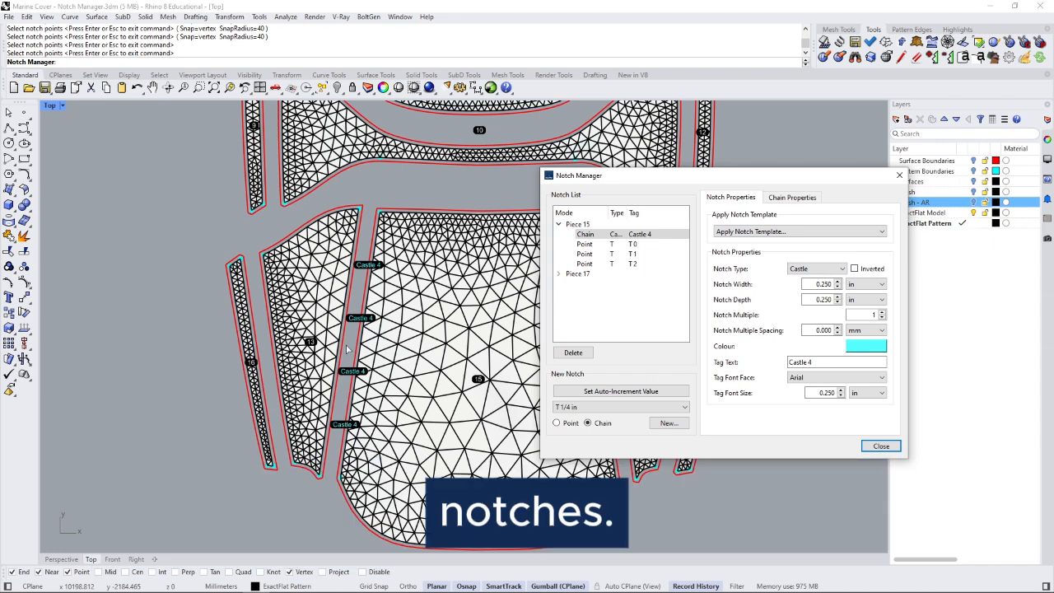
pyautogui.click(560, 275)
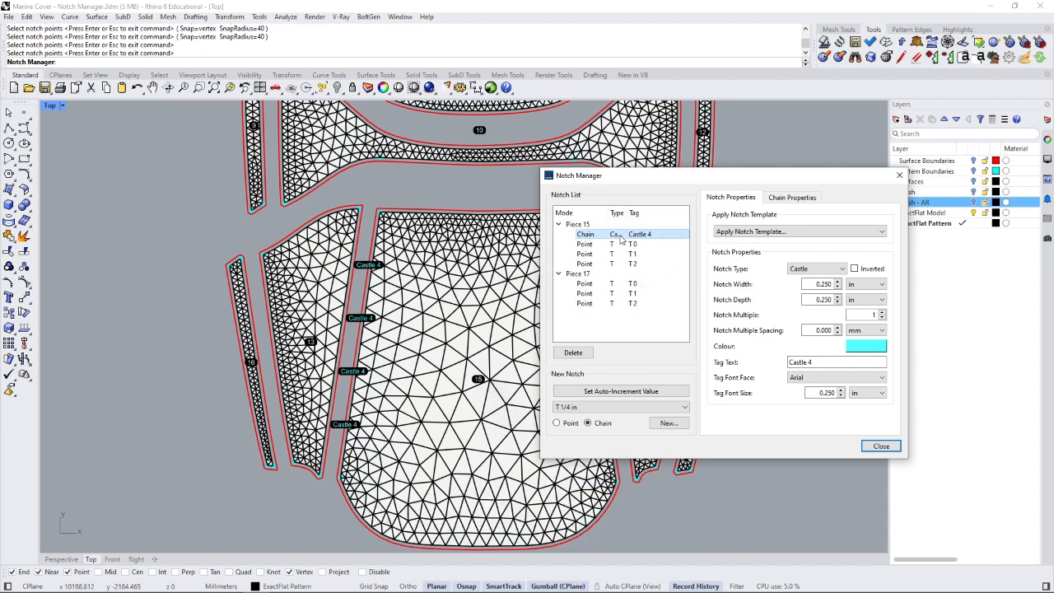
pyautogui.moveTo(626, 213); pyautogui.dragTo(637, 213)
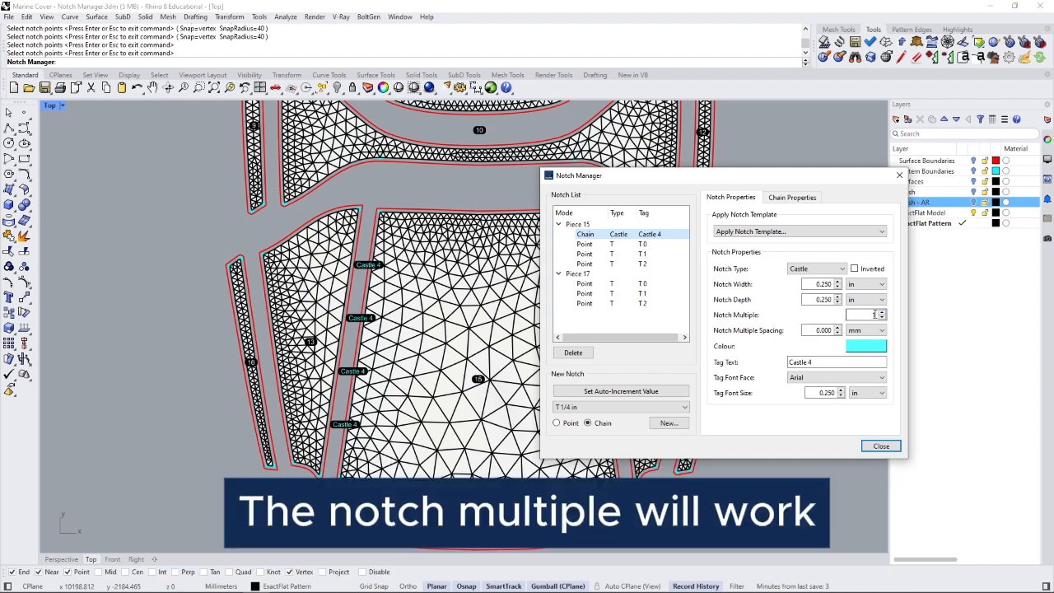
# - Set Notch Multiple to 3 and Notch Multiple Spacing to 20 mm for the Castle 4 notches
pyautogui.click(873, 314)
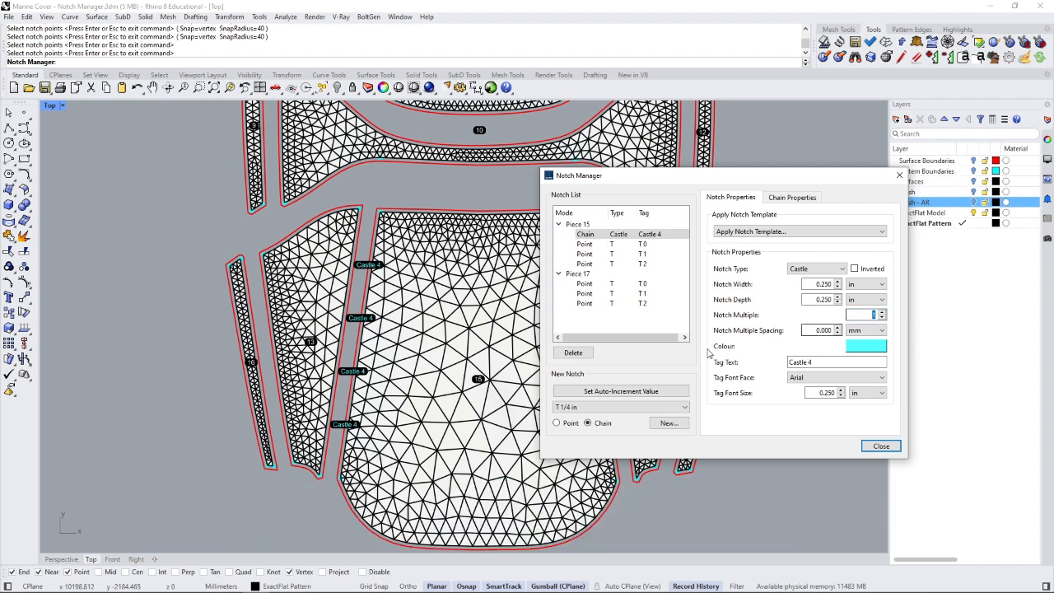
pyautogui.scroll(5, 344, 425)
pyautogui.scroll(4, 344, 425)
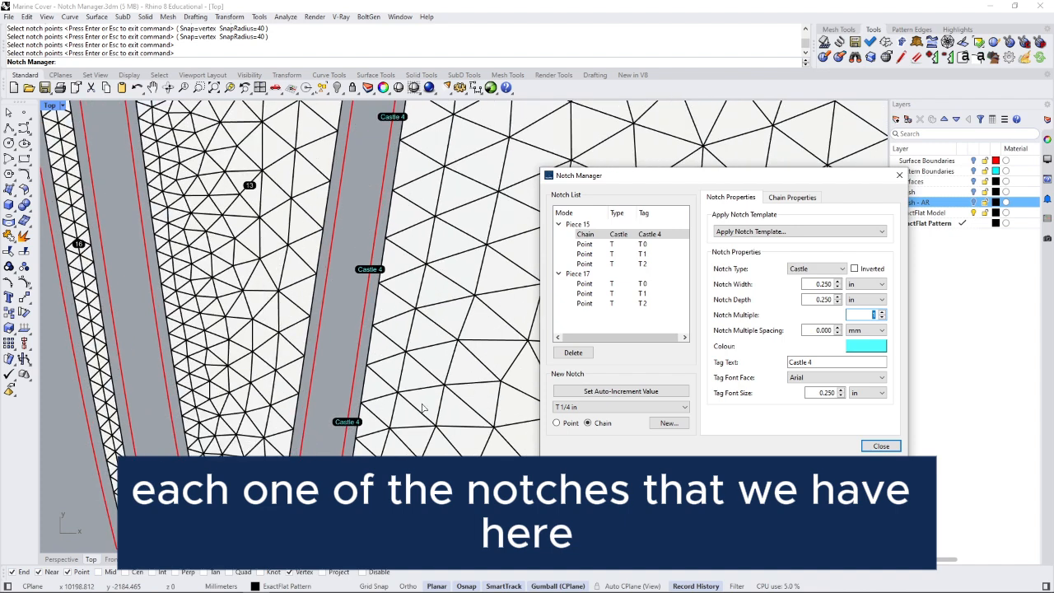
pyautogui.click(883, 313)
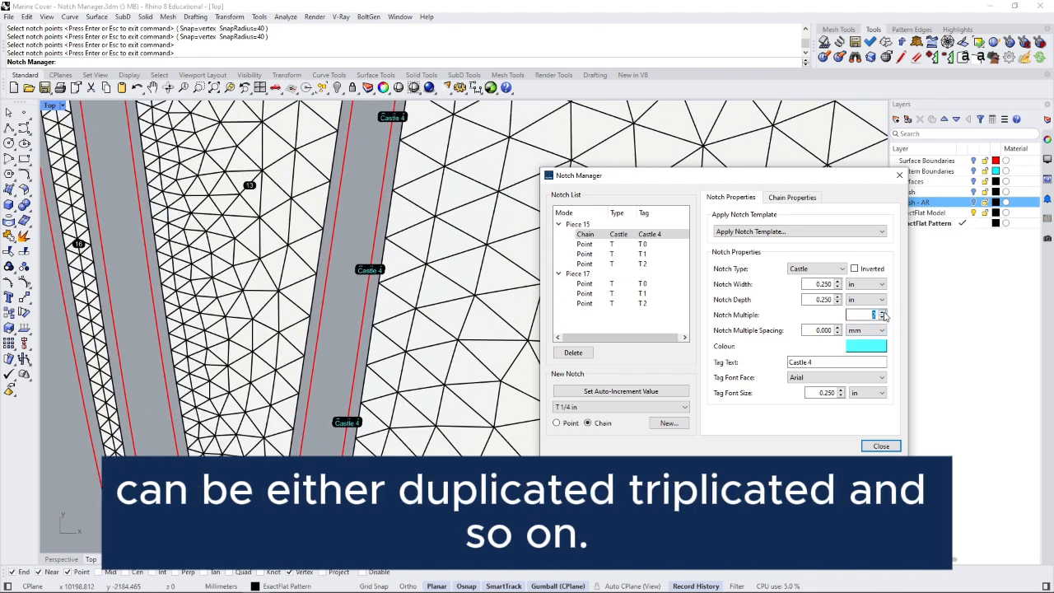
pyautogui.scroll(8, 345, 425)
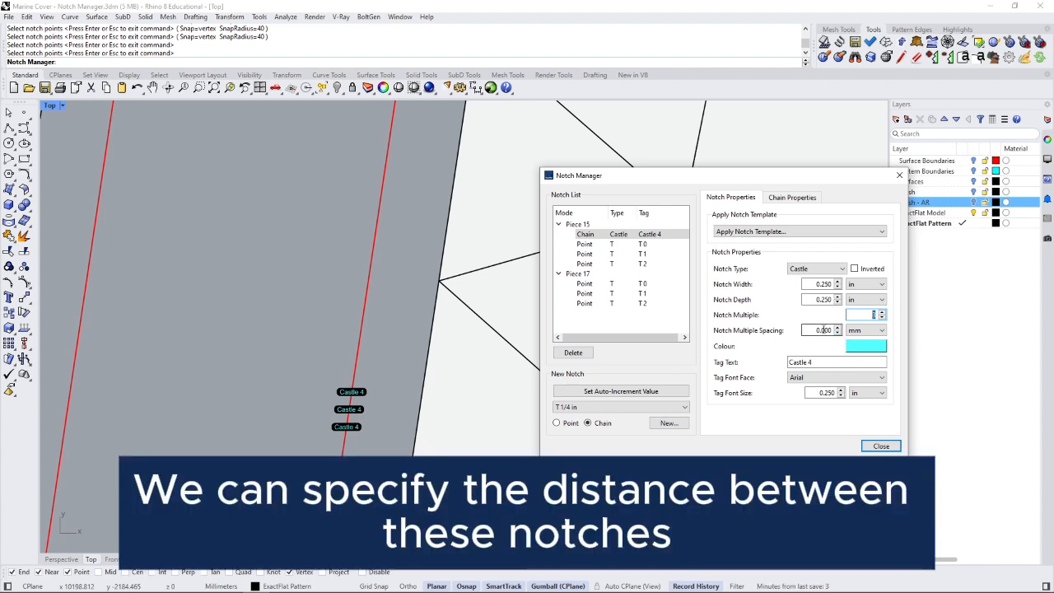
pyautogui.click(824, 330)
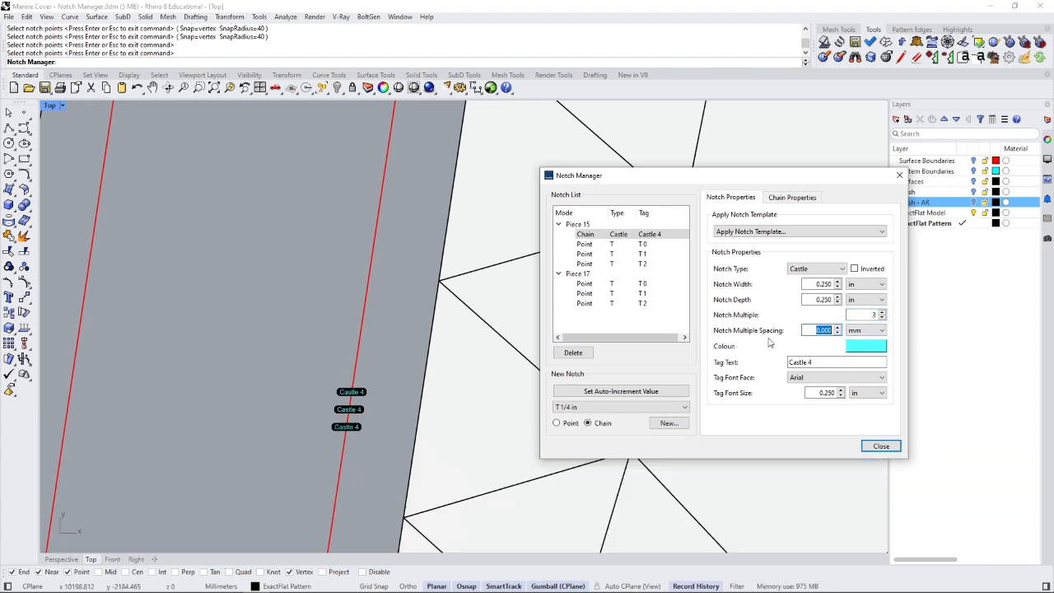
pyautogui.write('5')
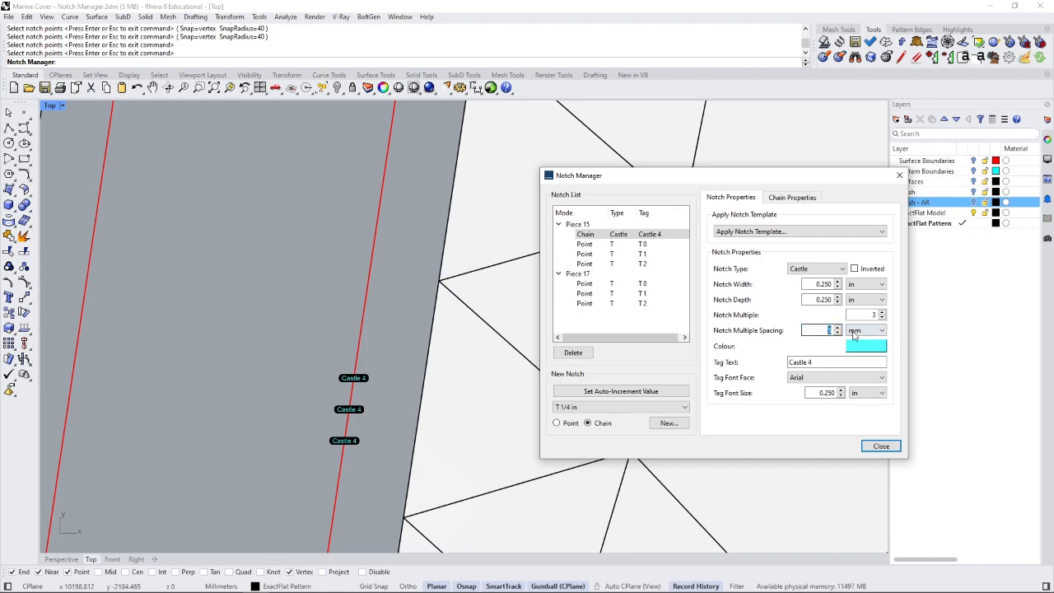
pyautogui.write('20')
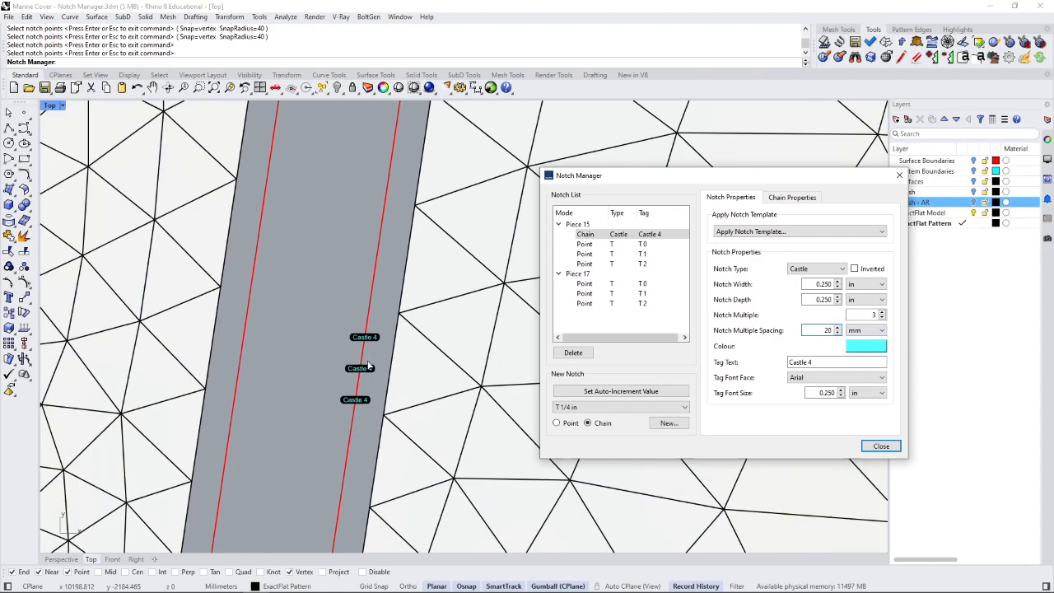
pyautogui.scroll(-6, 368, 366)
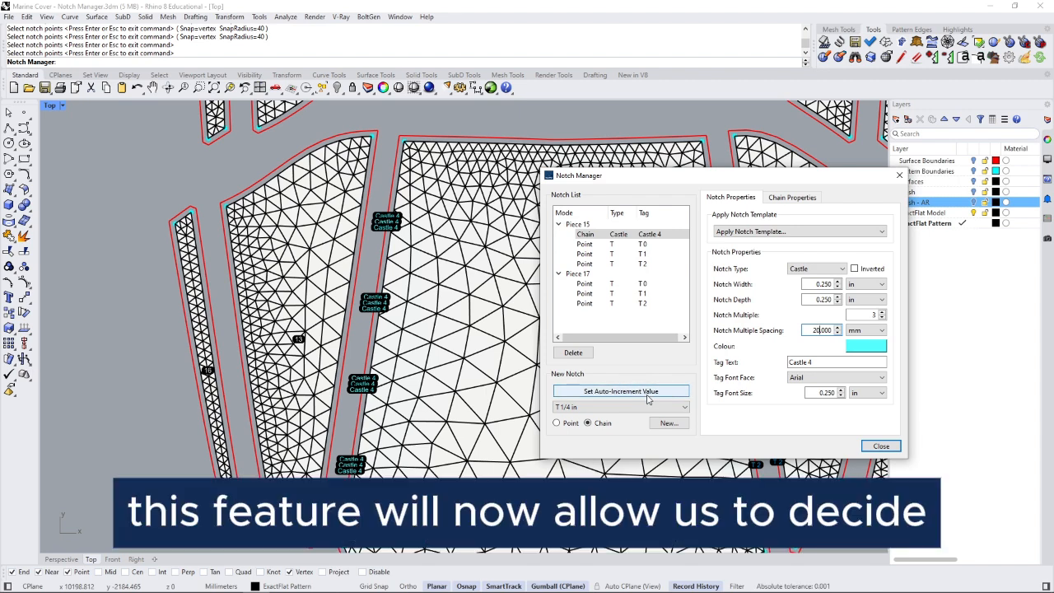
# - In the AutoIncrement Manager, set the Numbers (%n) counter to 4
pyautogui.click(645, 393)
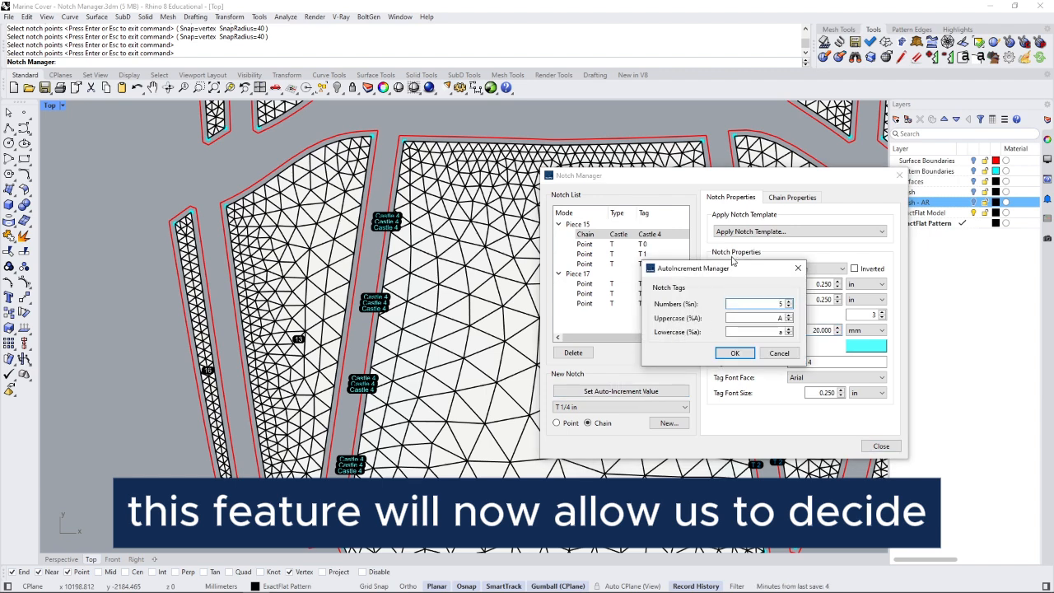
pyautogui.moveTo(733, 263); pyautogui.dragTo(710, 272)
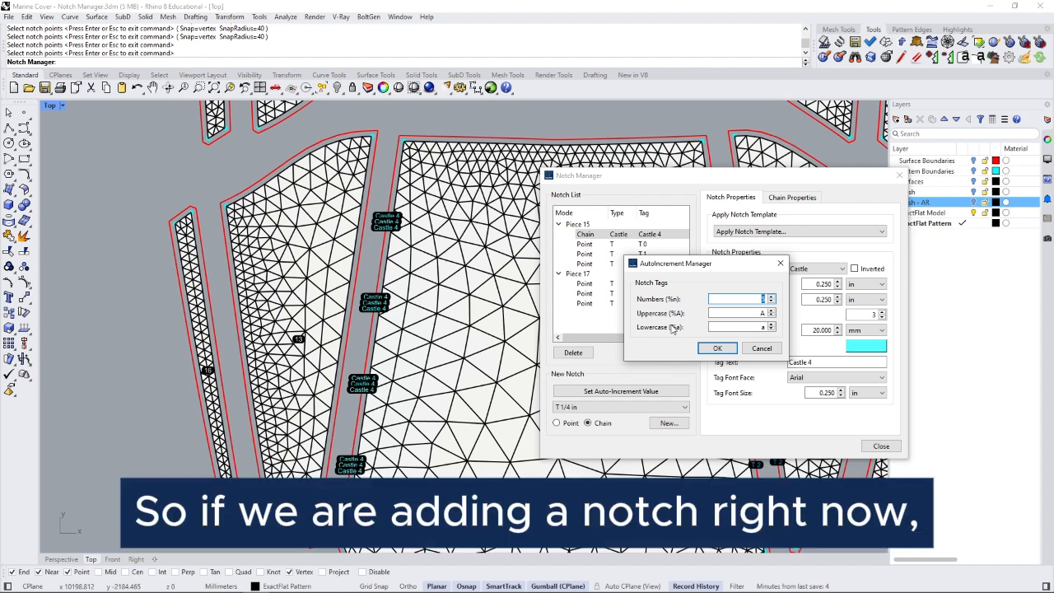
pyautogui.moveTo(742, 266); pyautogui.dragTo(860, 278)
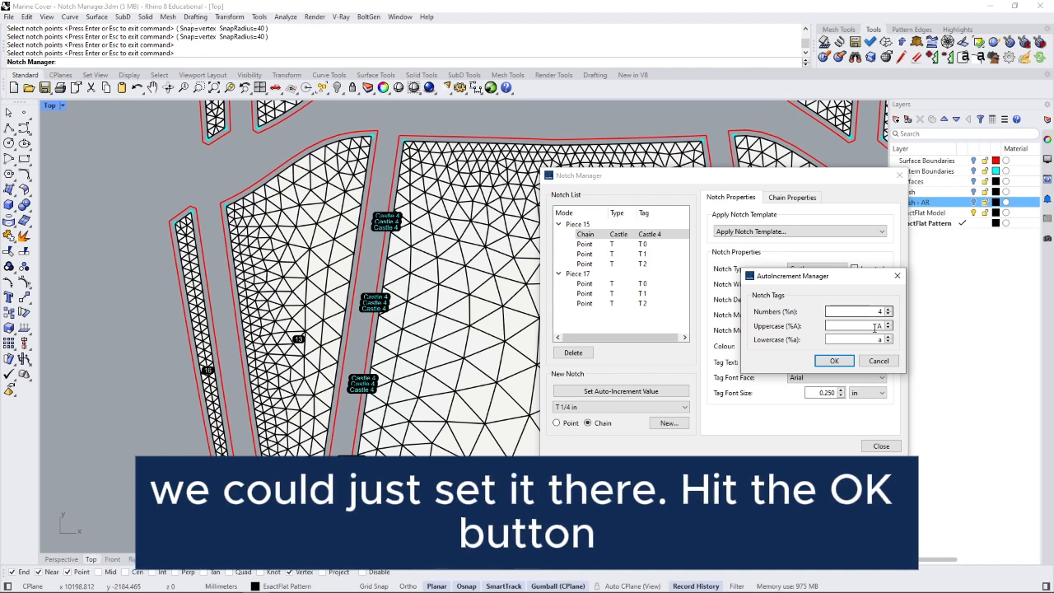
# - Confirm the counter, then lay a Castle 1/4 in chain notch along piece 13's edge
pyautogui.click(824, 359)
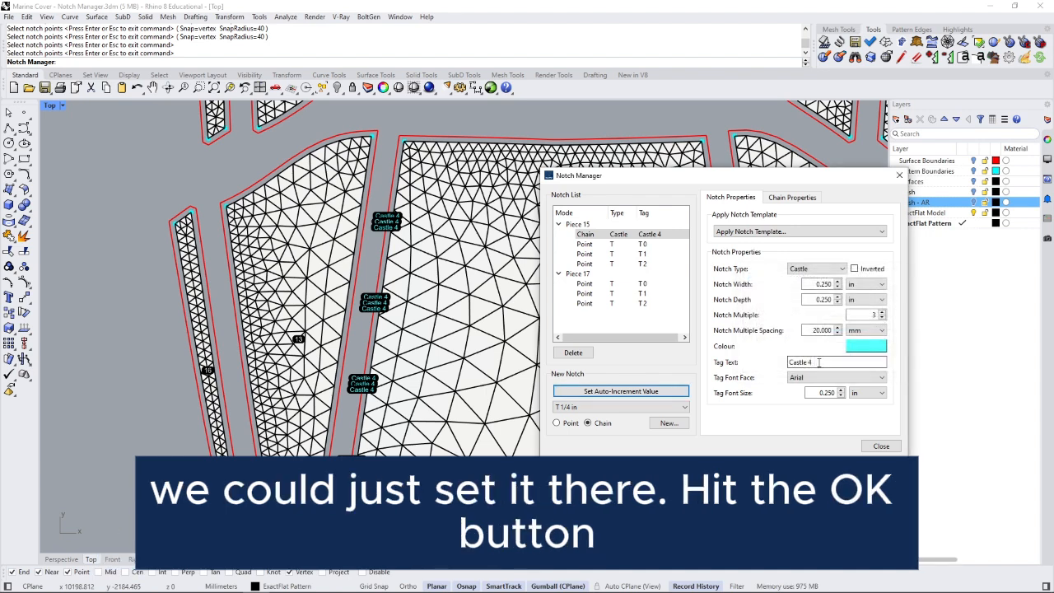
pyautogui.click(611, 407)
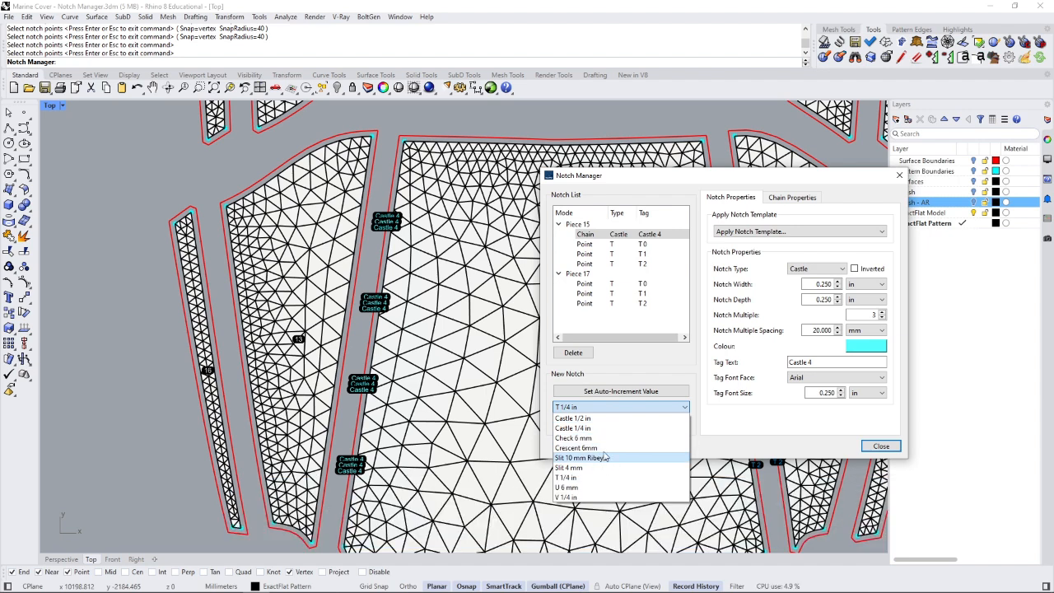
pyautogui.click(601, 428)
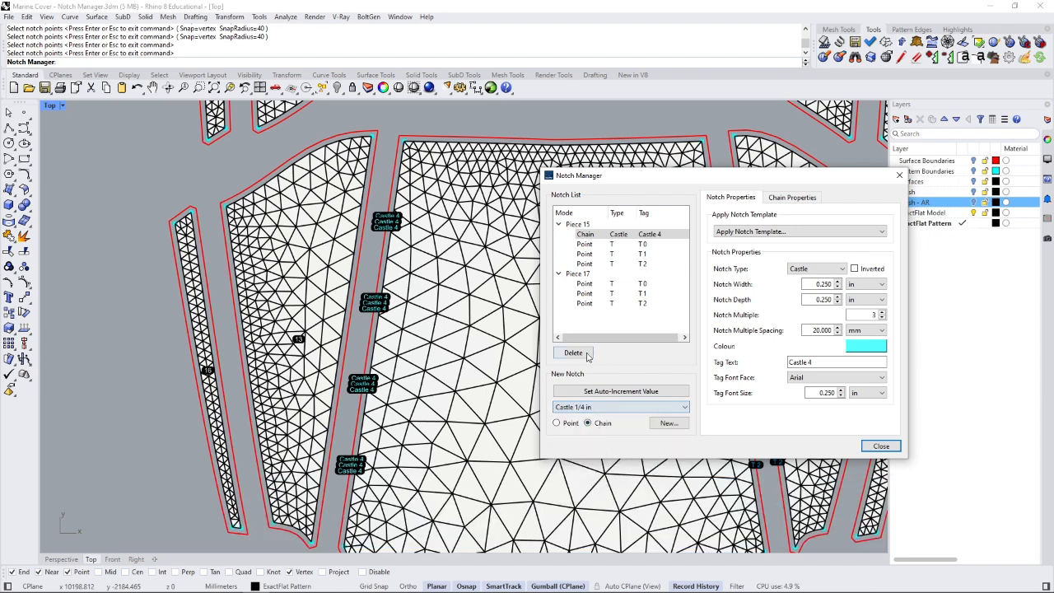
pyautogui.click(669, 424)
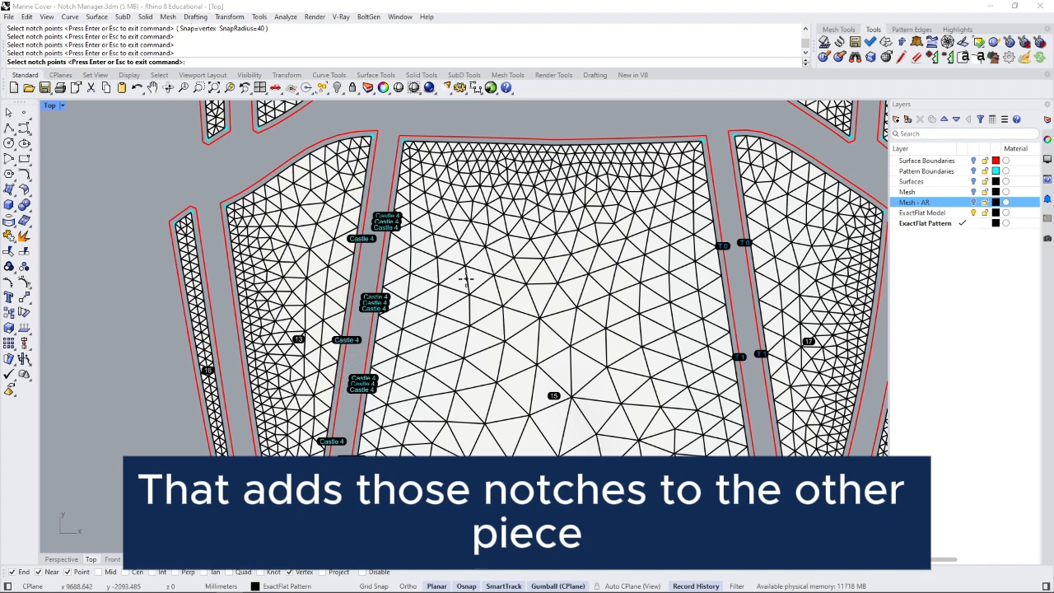
pyautogui.press('Return')
# - Set piece 13's castle chain Count to 4 in Chain Properties
pyautogui.moveTo(529, 155); pyautogui.dragTo(730, 200)
pyautogui.click(797, 220)
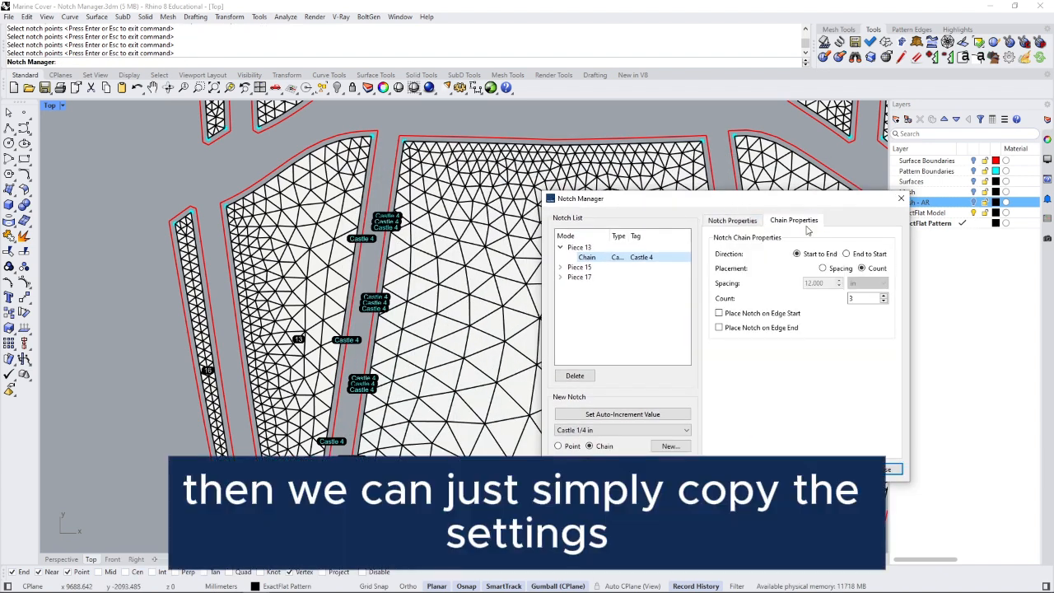
pyautogui.click(884, 295)
pyautogui.click(884, 295)
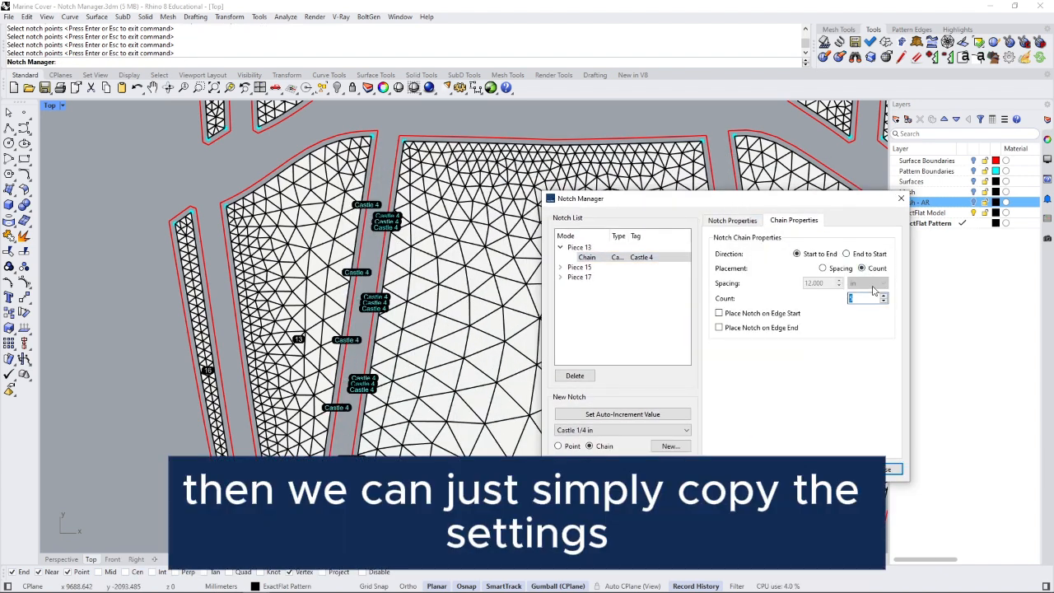
pyautogui.click(884, 301)
# - Give piece 13's chain Notch Multiple 3 and 20 mm Multiple Spacing, matching piece 15
pyautogui.click(750, 224)
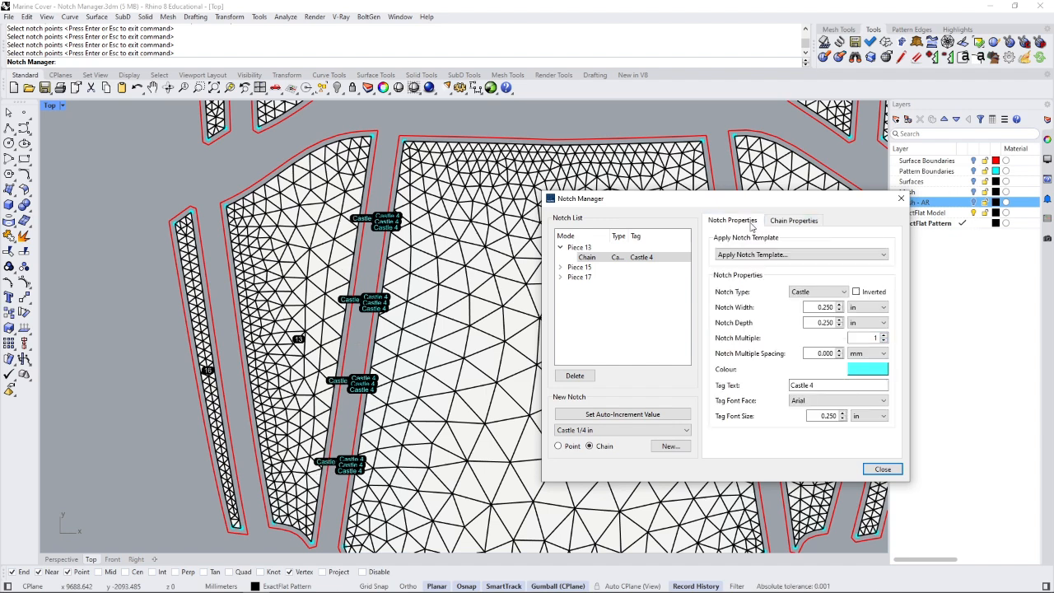
pyautogui.click(869, 338)
pyautogui.write('3')
pyautogui.press('Tab')
pyautogui.write('10')
pyautogui.press('Return')
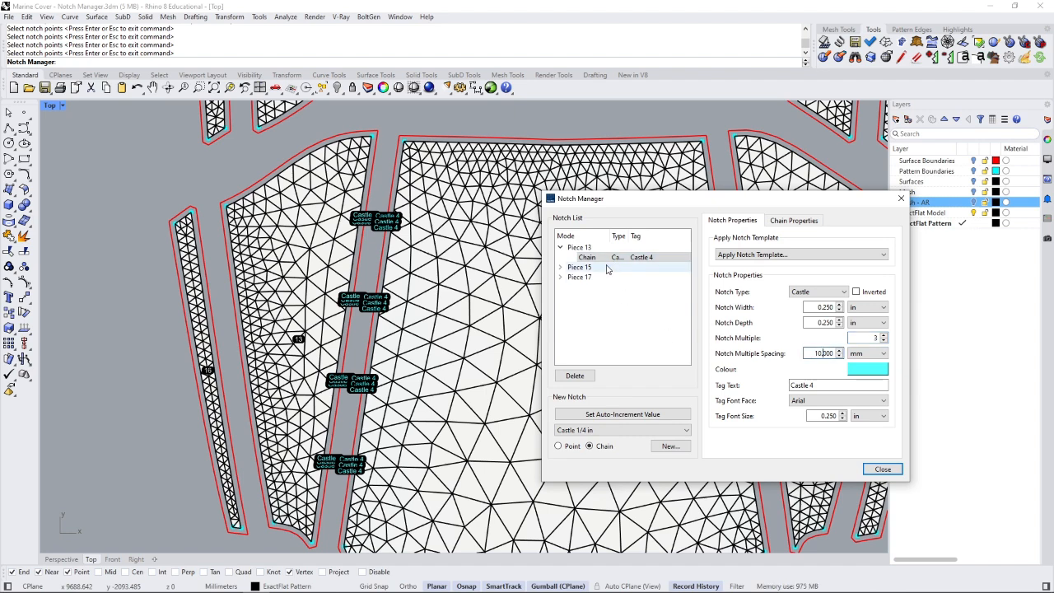
pyautogui.click(561, 268)
pyautogui.click(587, 278)
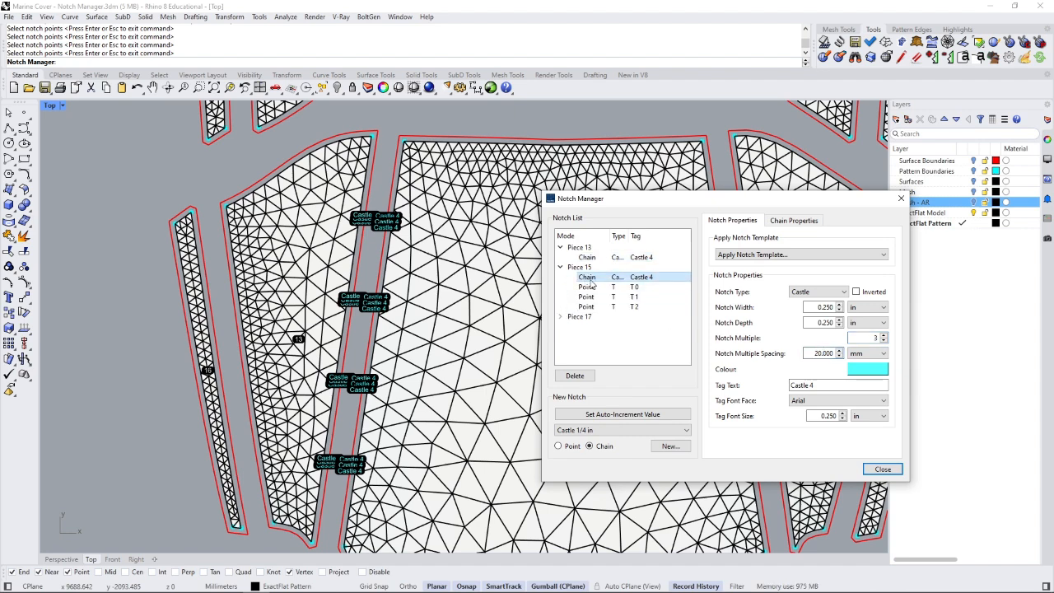
pyautogui.click(612, 260)
pyautogui.doubleClick(824, 353)
pyautogui.write('20')
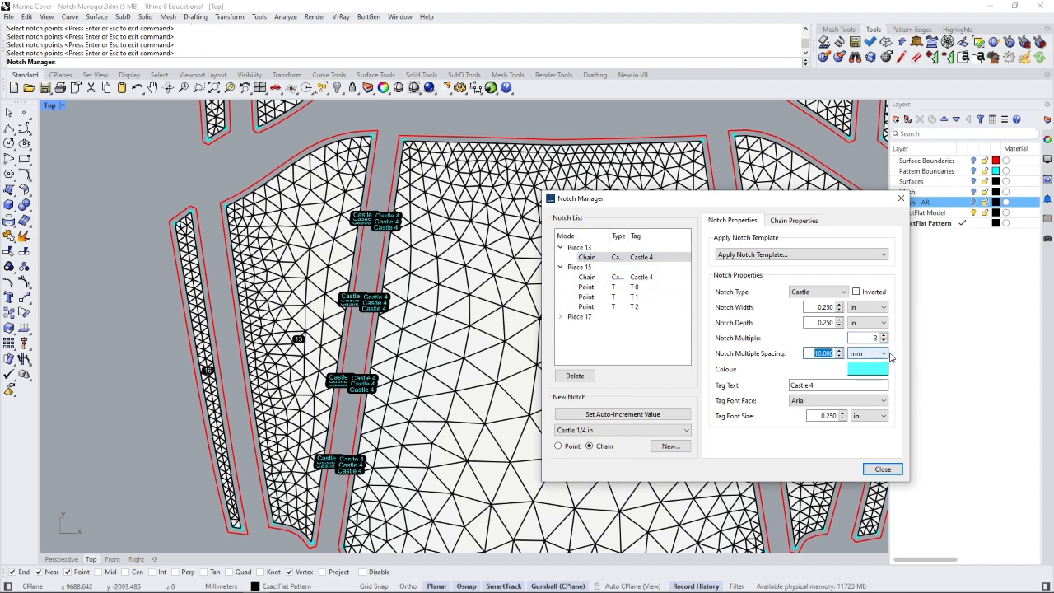
pyautogui.click(861, 338)
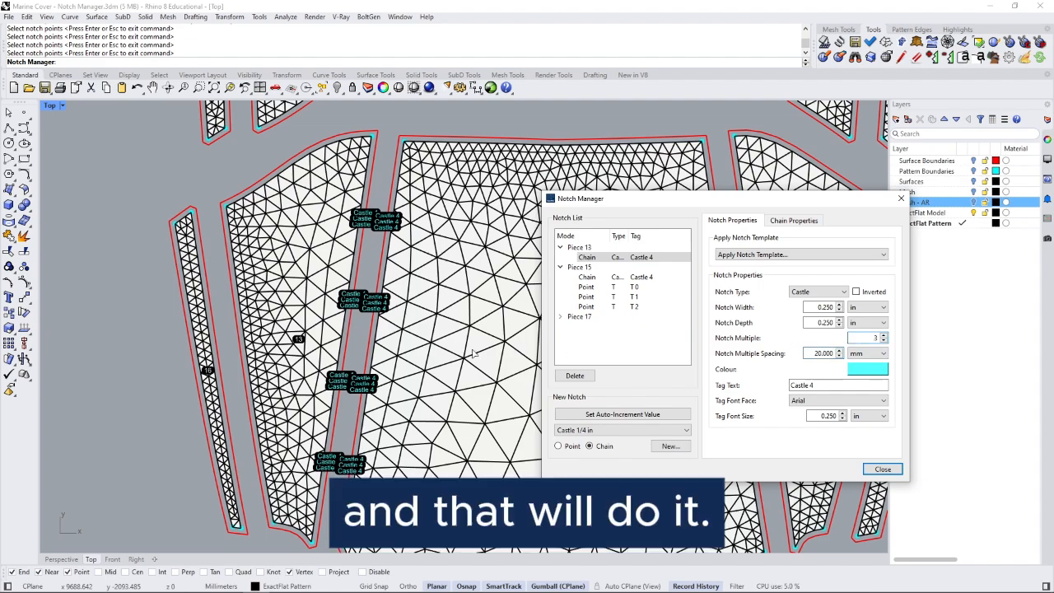
pyautogui.moveTo(369, 429); pyautogui.dragTo(373, 389, button='right')
pyautogui.scroll(10, 344, 424)
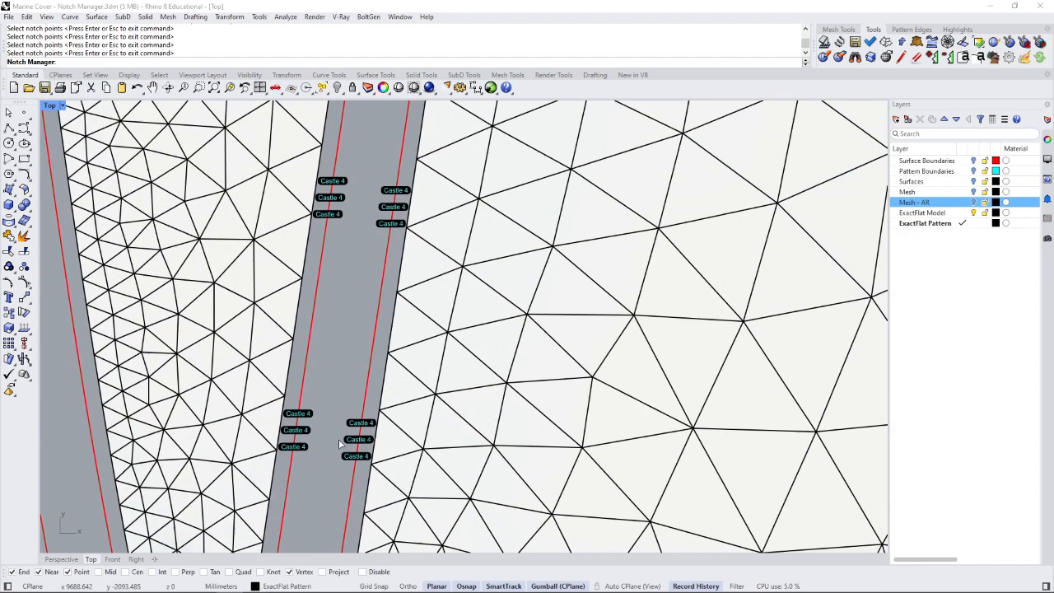
pyautogui.scroll(-10, 338, 452)
pyautogui.scroll(3, 392, 360)
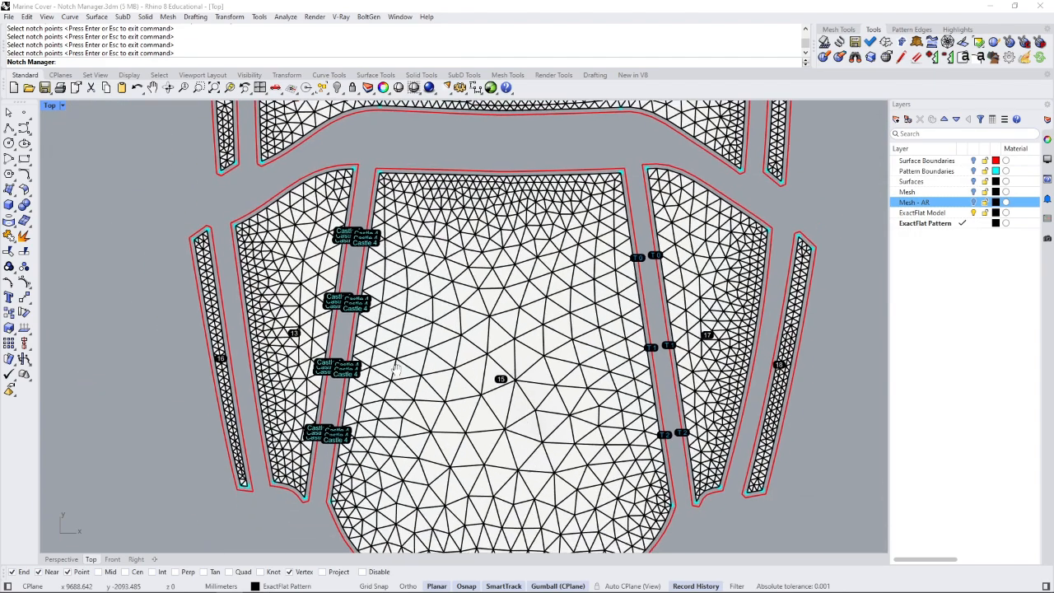
pyautogui.moveTo(726, 203); pyautogui.dragTo(750, 191)
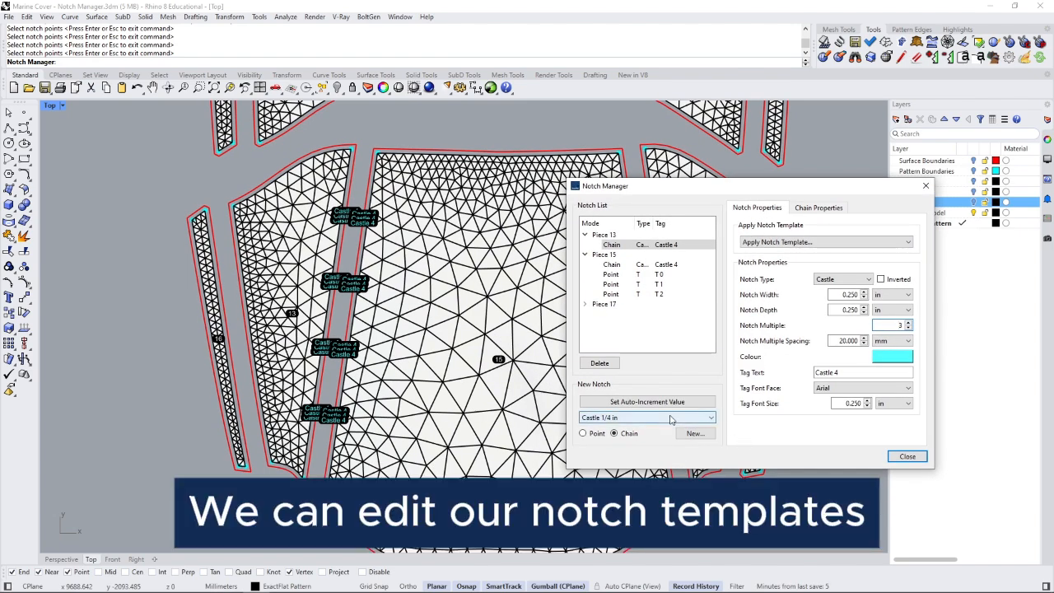
# - Close the Notch Manager and run EFNotchTemplateEditor from the command line
pyautogui.click(907, 456)
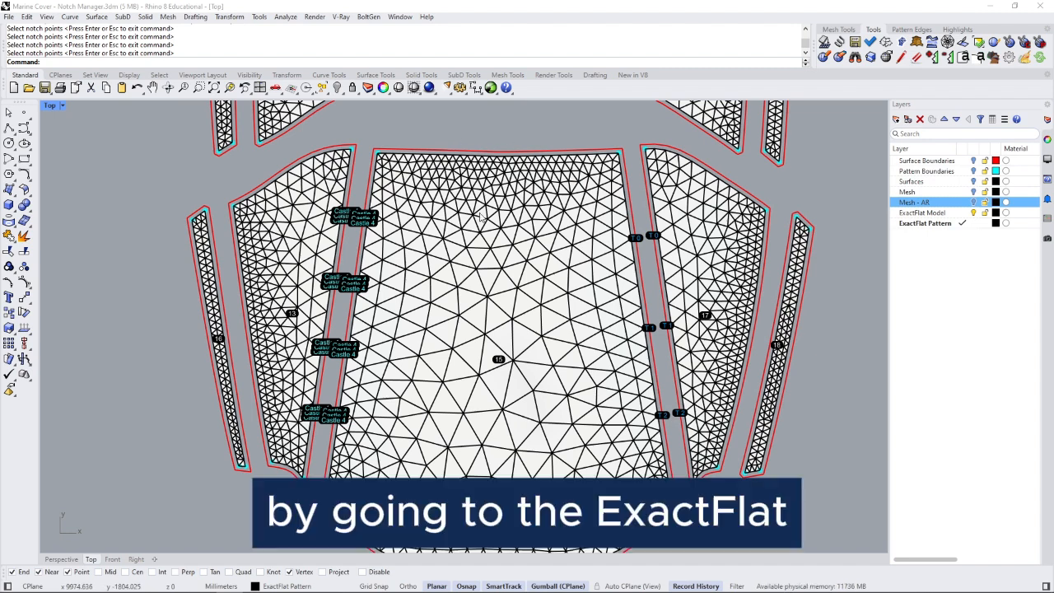
pyautogui.write('EFNotchTag')
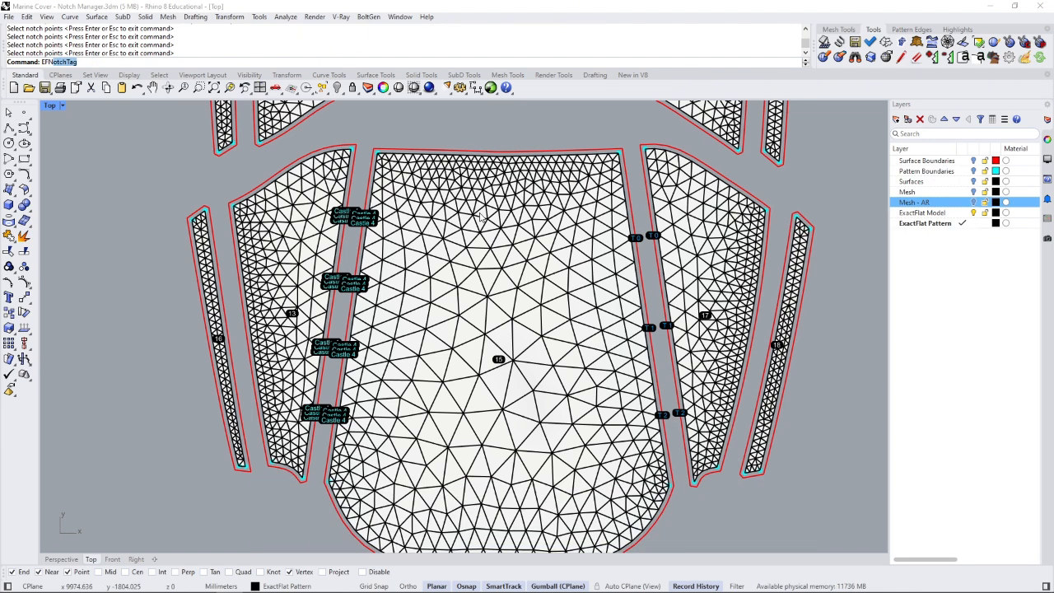
pyautogui.press('Down')
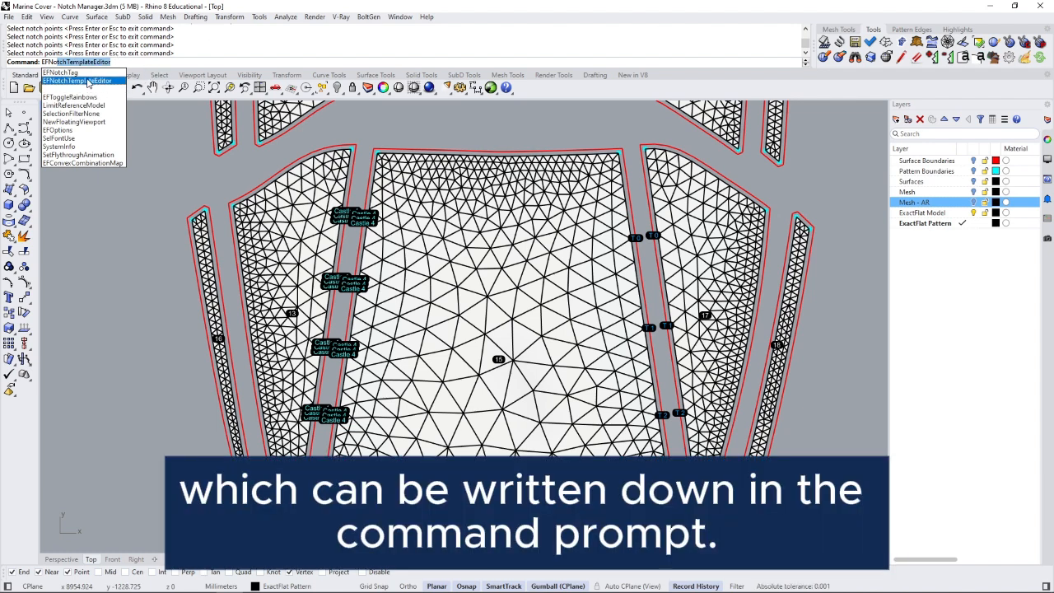
pyautogui.click(88, 81)
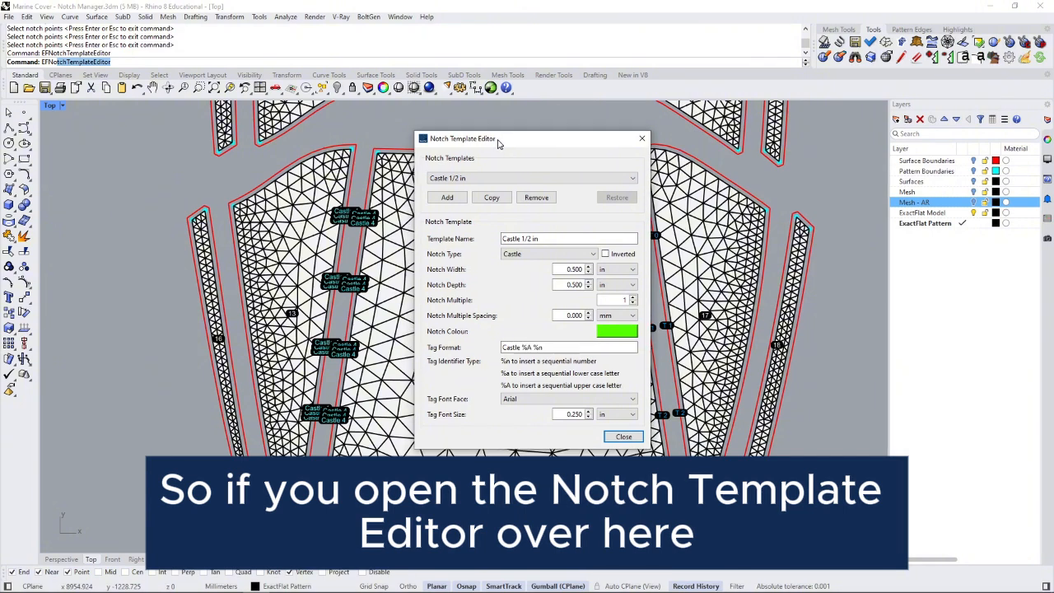
# - Add a new V-type notch template (6 mm wide, 1 mm deep) and append %a to its tag format
pyautogui.moveTo(499, 144); pyautogui.dragTo(492, 145)
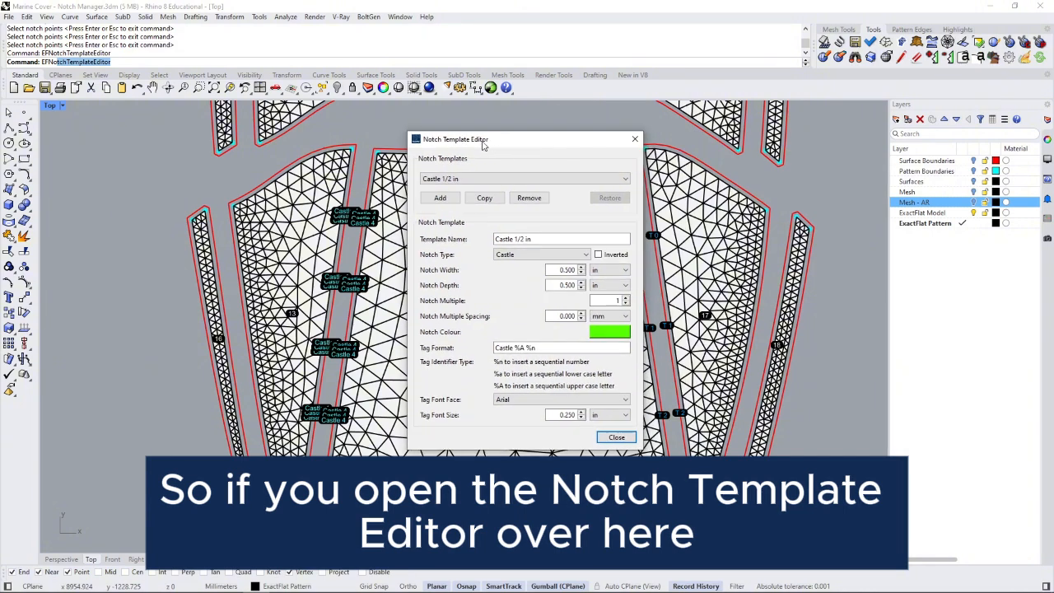
pyautogui.click(445, 200)
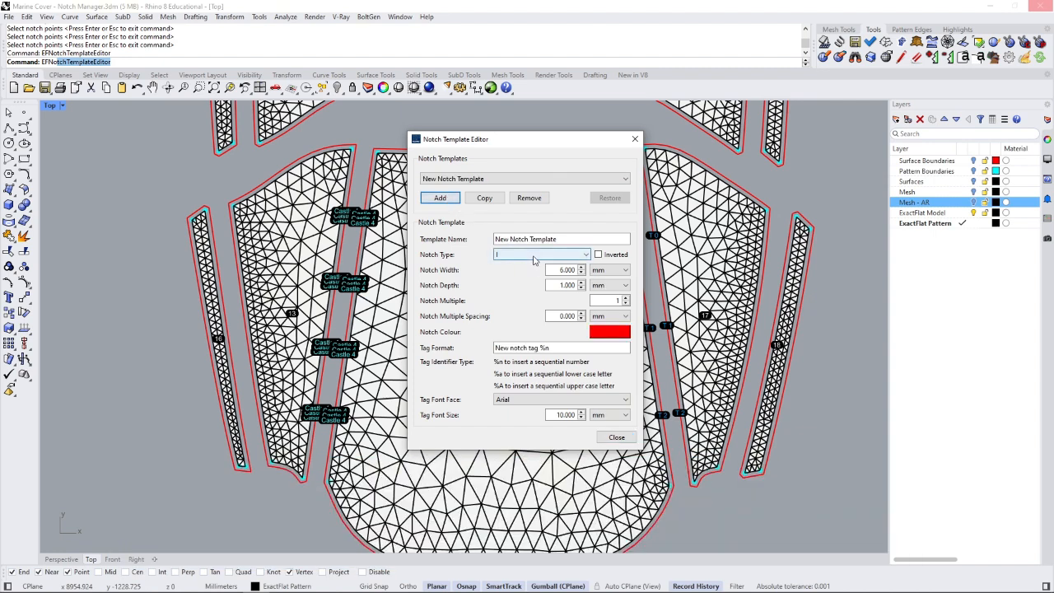
pyautogui.click(534, 256)
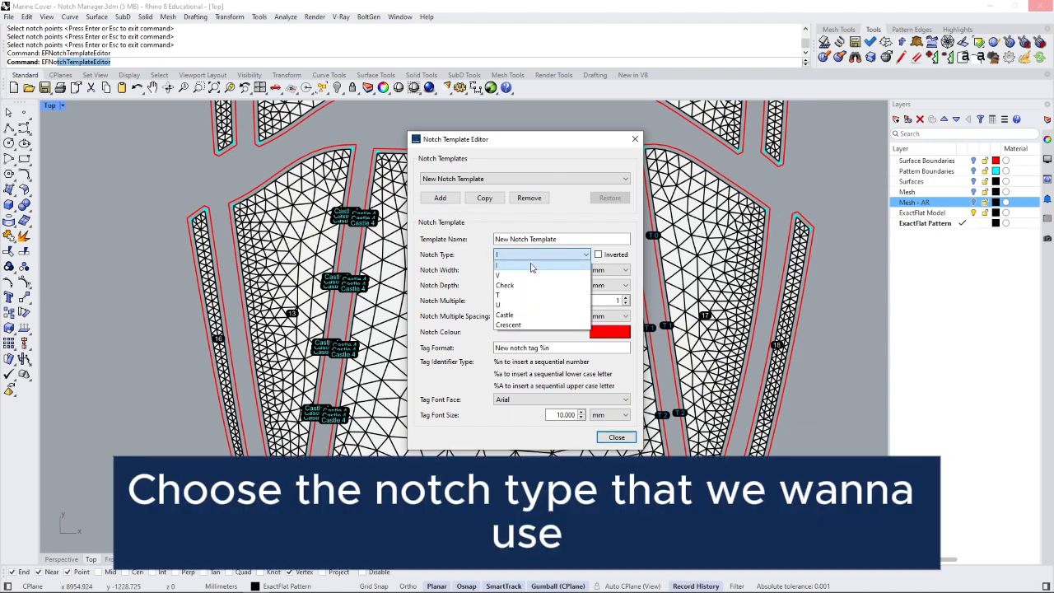
pyautogui.click(522, 277)
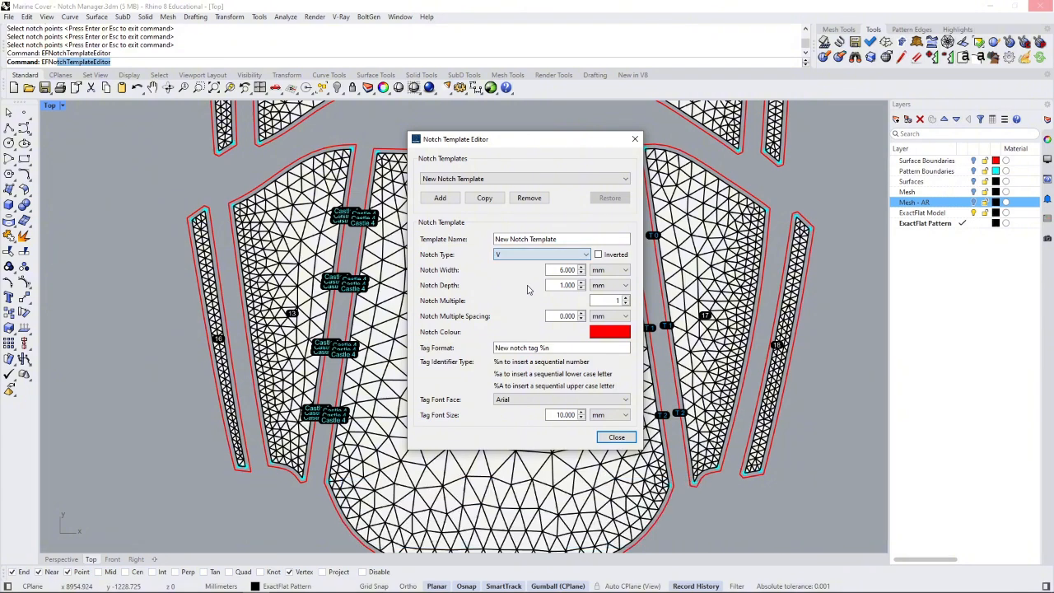
pyautogui.doubleClick(556, 270)
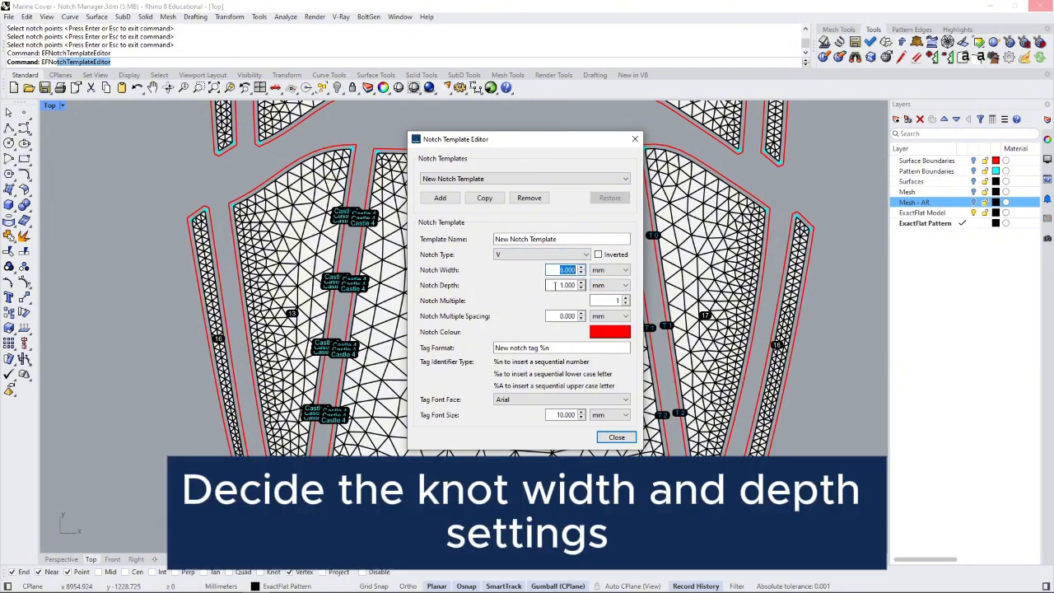
pyautogui.doubleClick(555, 285)
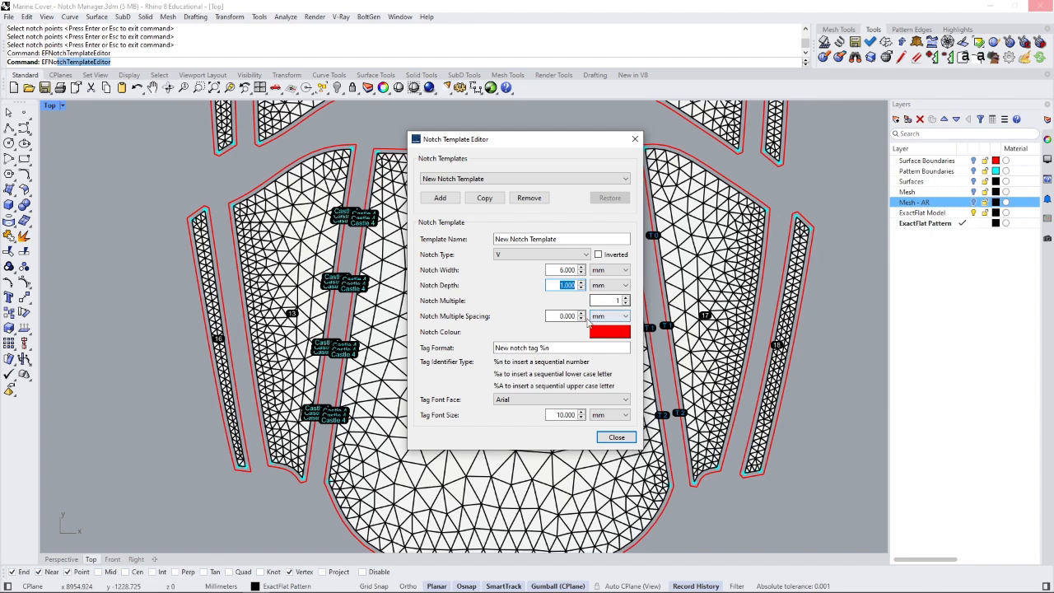
pyautogui.click(529, 347)
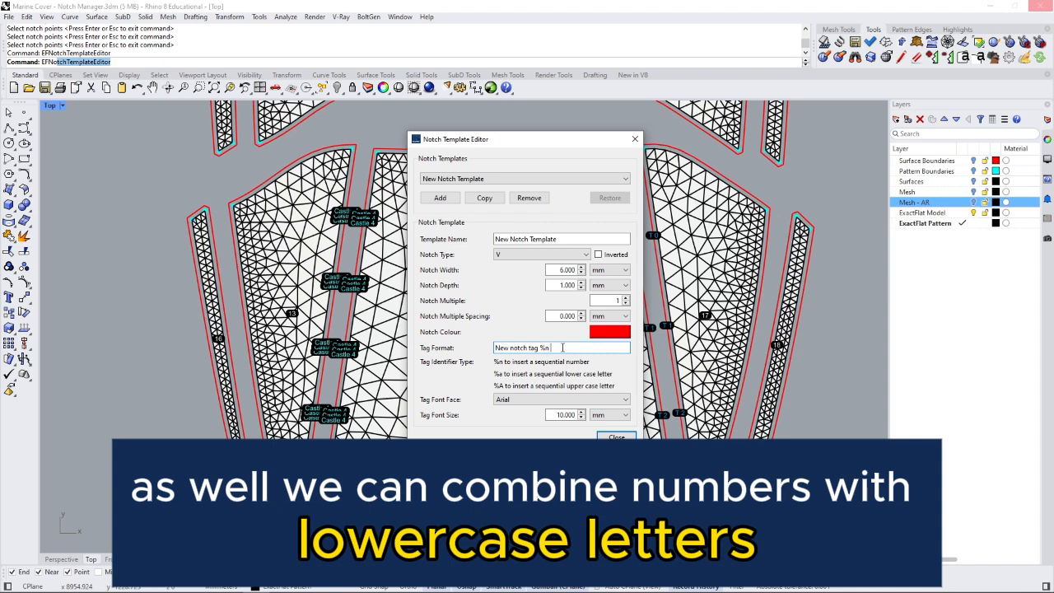
pyautogui.write('a %A')
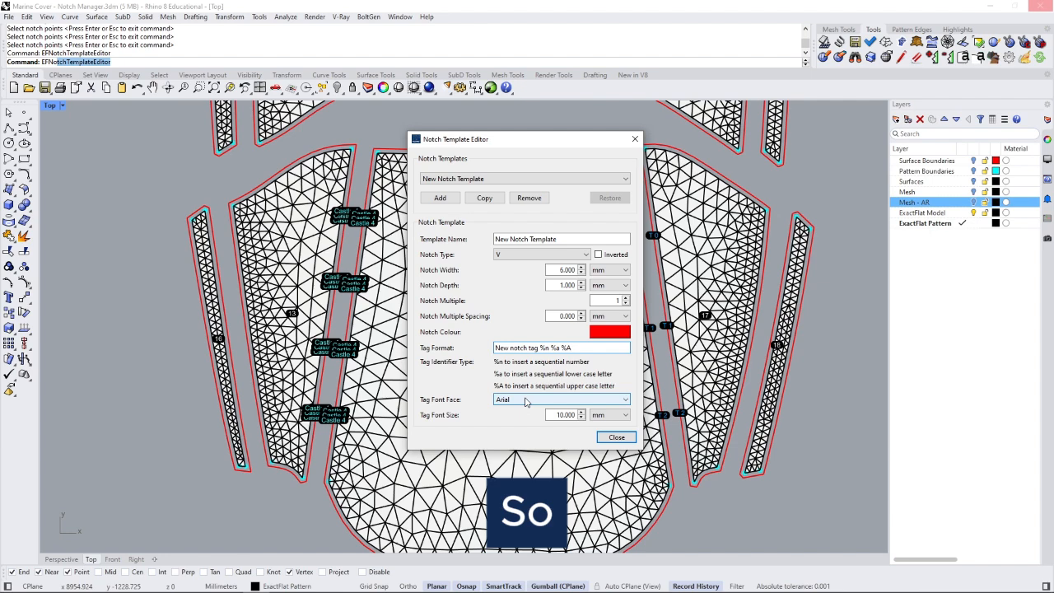
# - Close the Notch Template Editor, answering No to saving the template changes
pyautogui.click(617, 438)
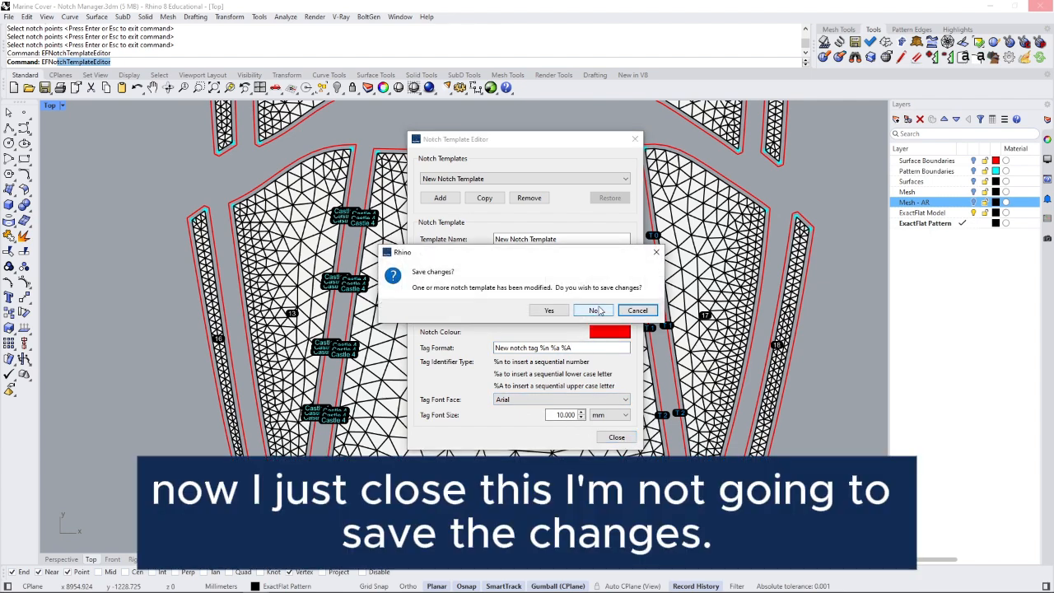
pyautogui.click(595, 311)
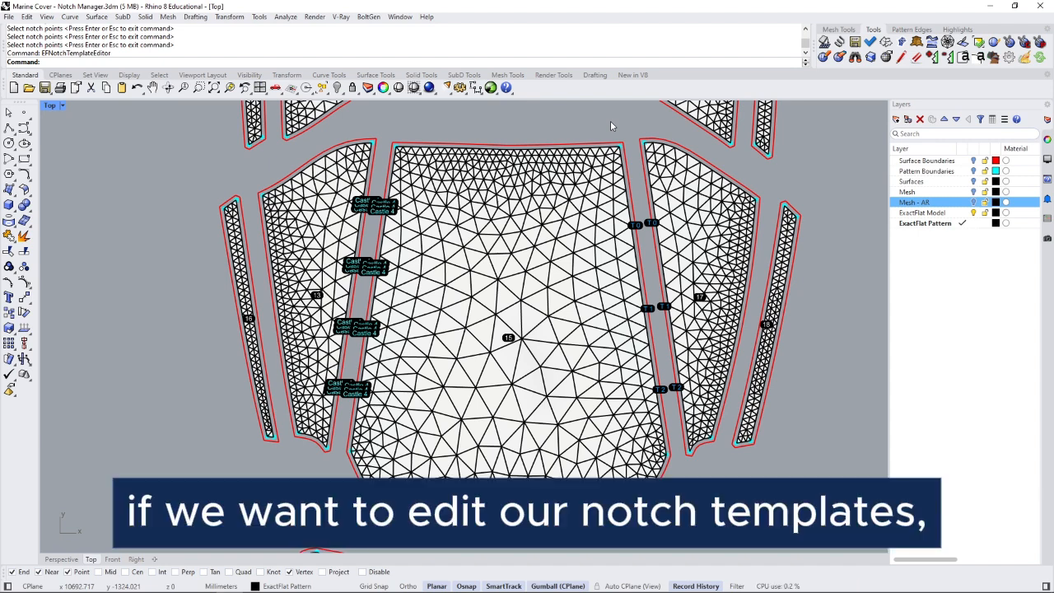
# - Rerun EFNotchTemplateEditor and add an I-type template with tag format 'New notch tag %n %a %A'
pyautogui.press('Up')
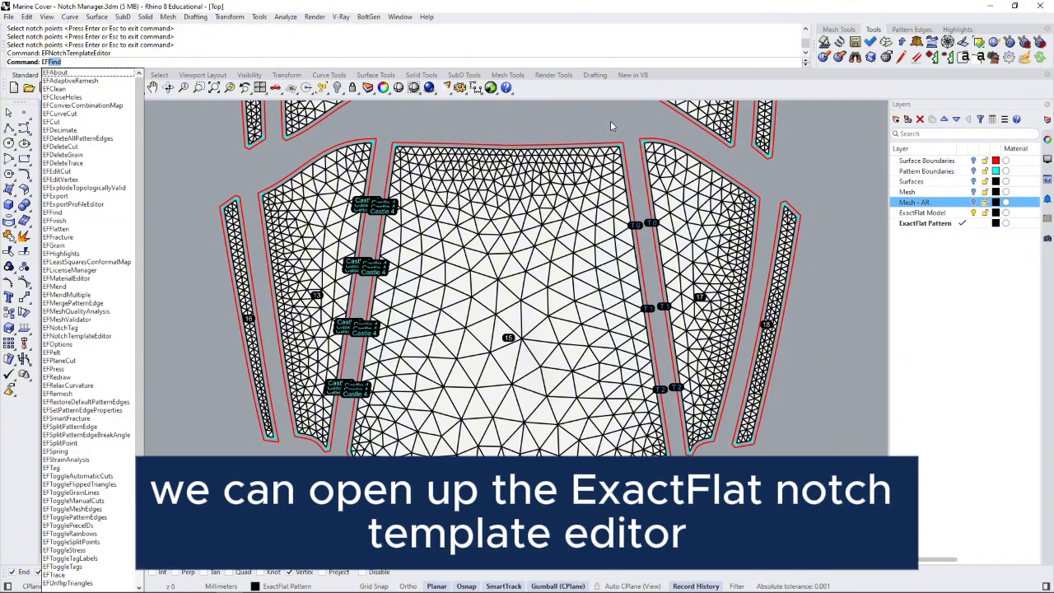
pyautogui.press('Return')
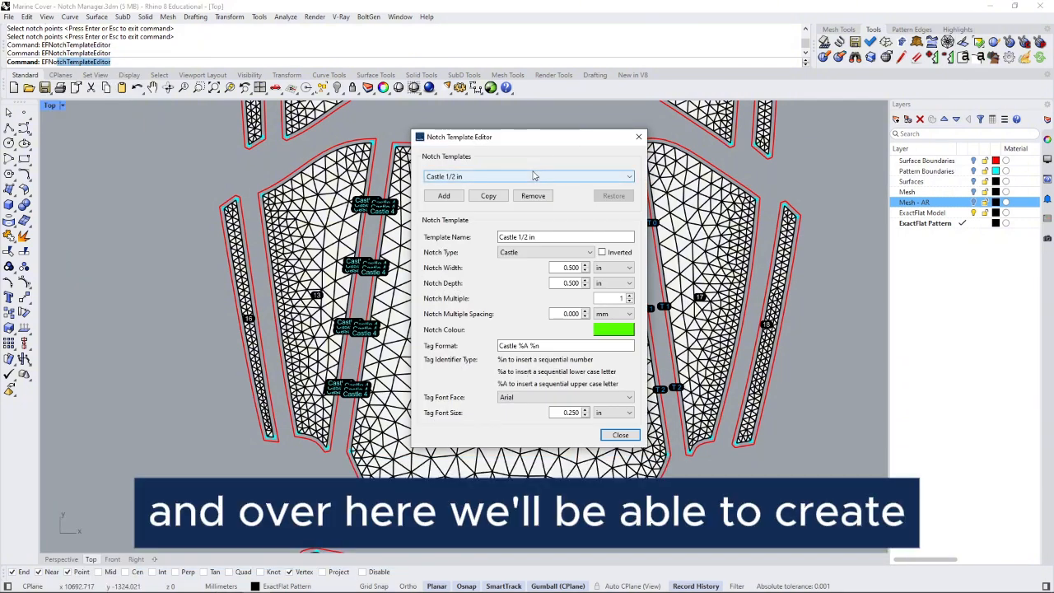
pyautogui.click(445, 197)
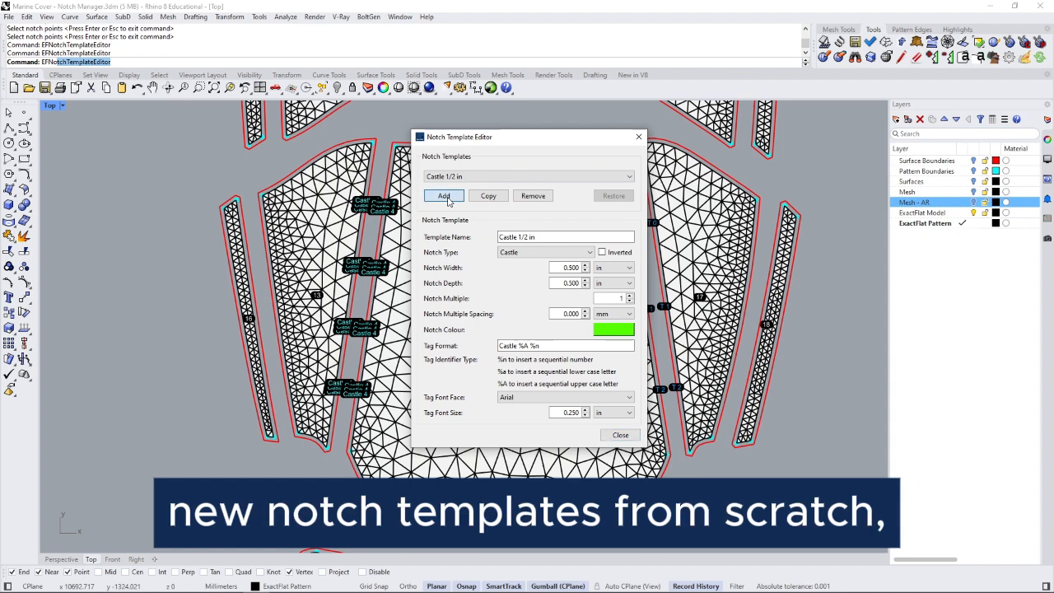
pyautogui.click(533, 253)
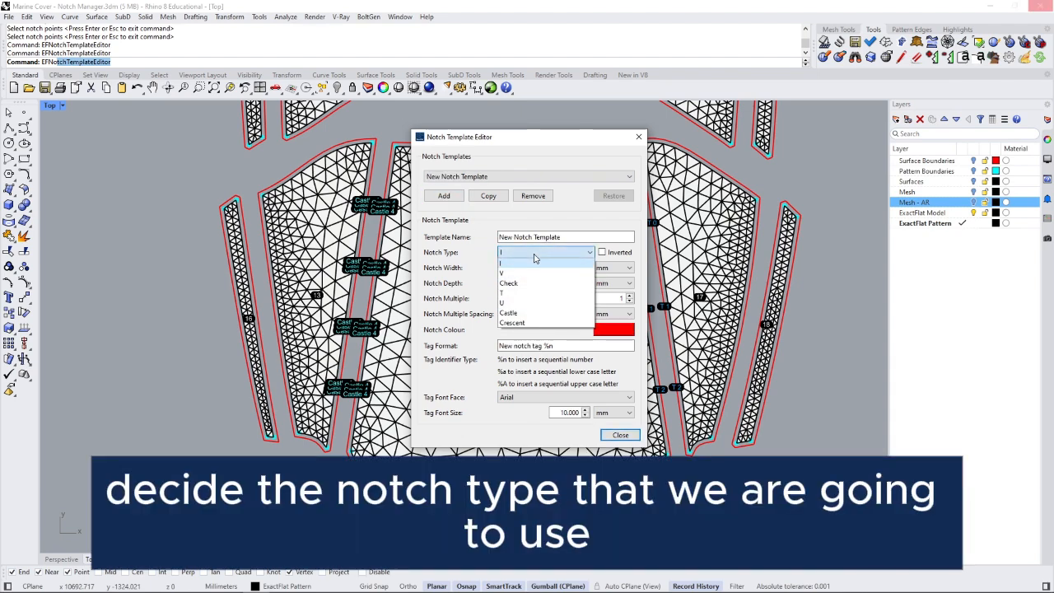
pyautogui.click(534, 261)
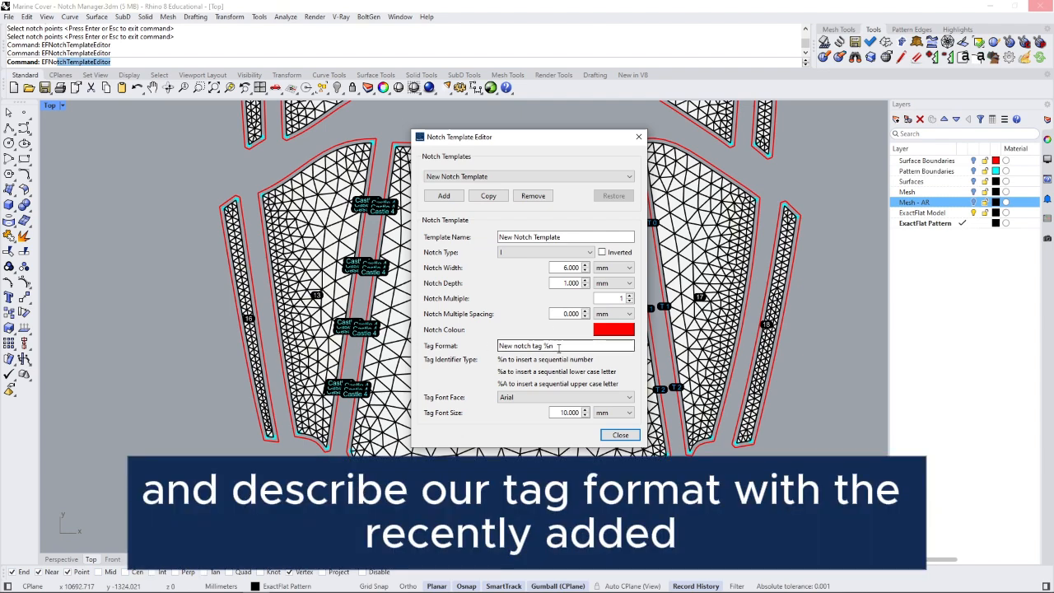
pyautogui.click(560, 347)
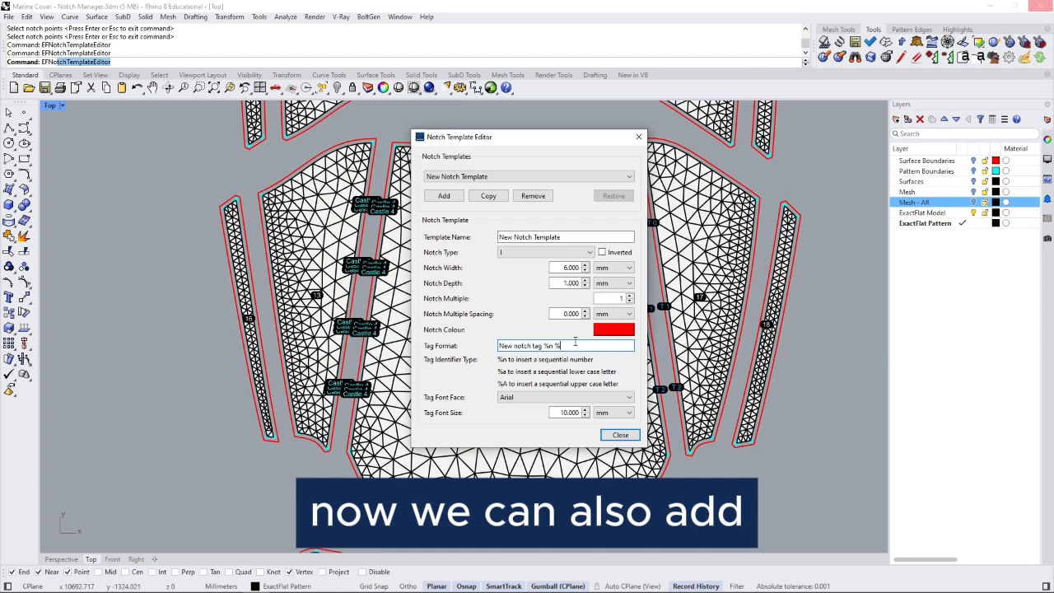
pyautogui.write('a')
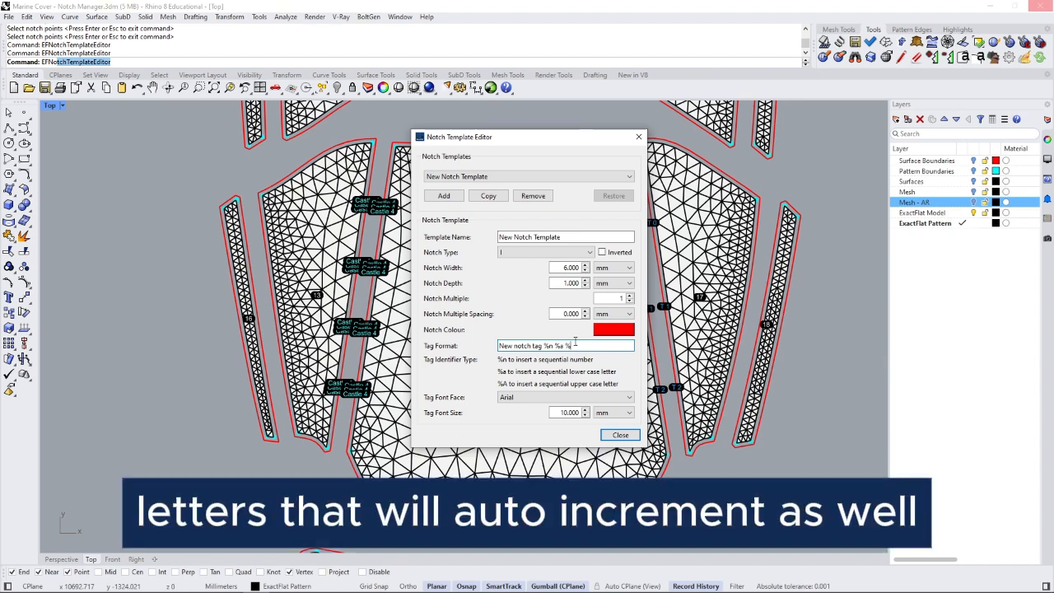
pyautogui.write(' %A')
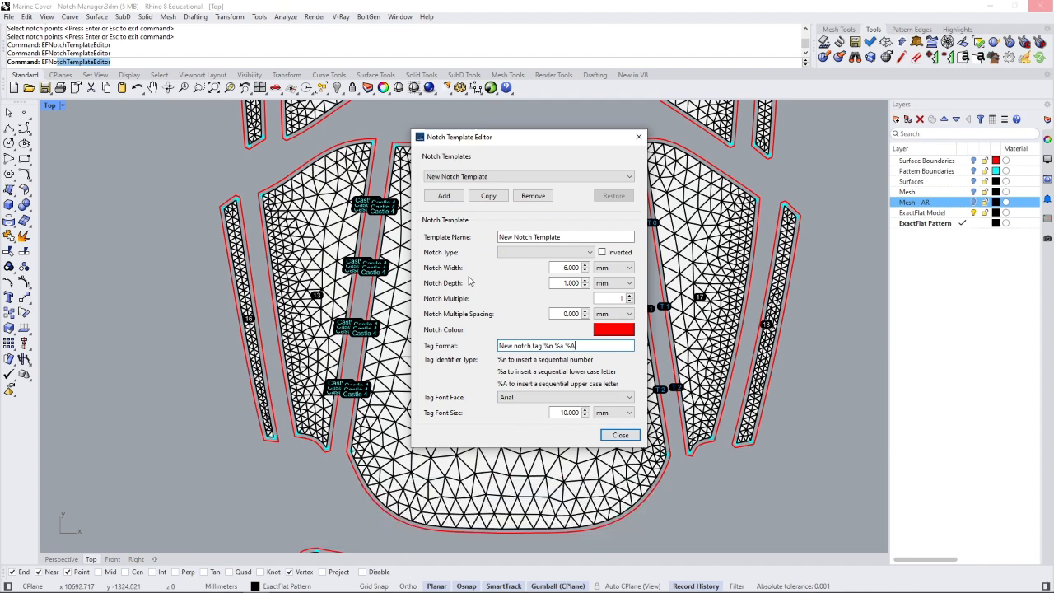
# - Copy the Check 6 mm template as 'Check 6 mm 002', then close the editor without saving
pyautogui.click(491, 177)
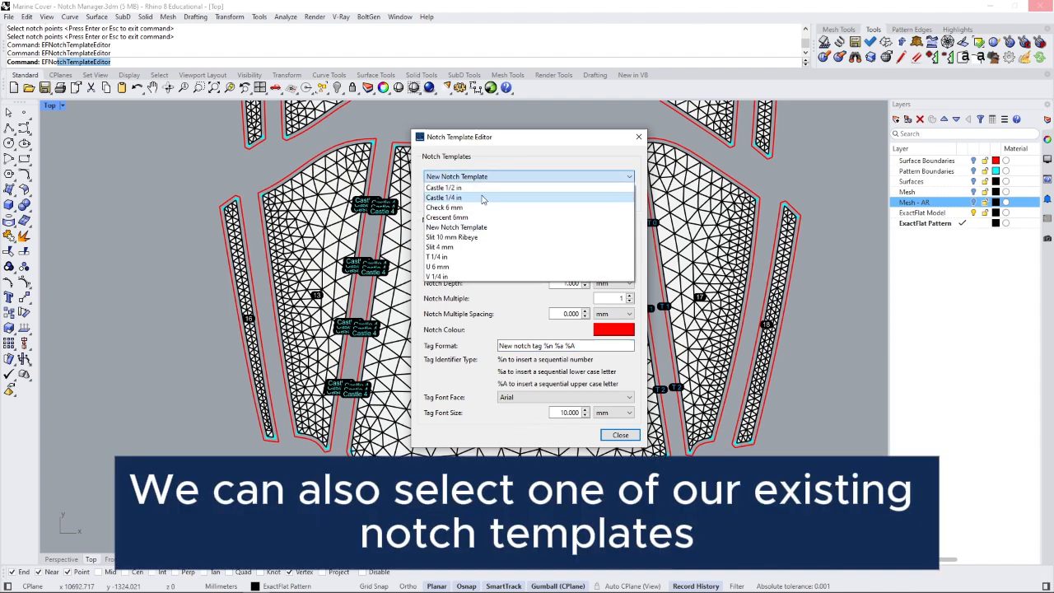
pyautogui.click(480, 208)
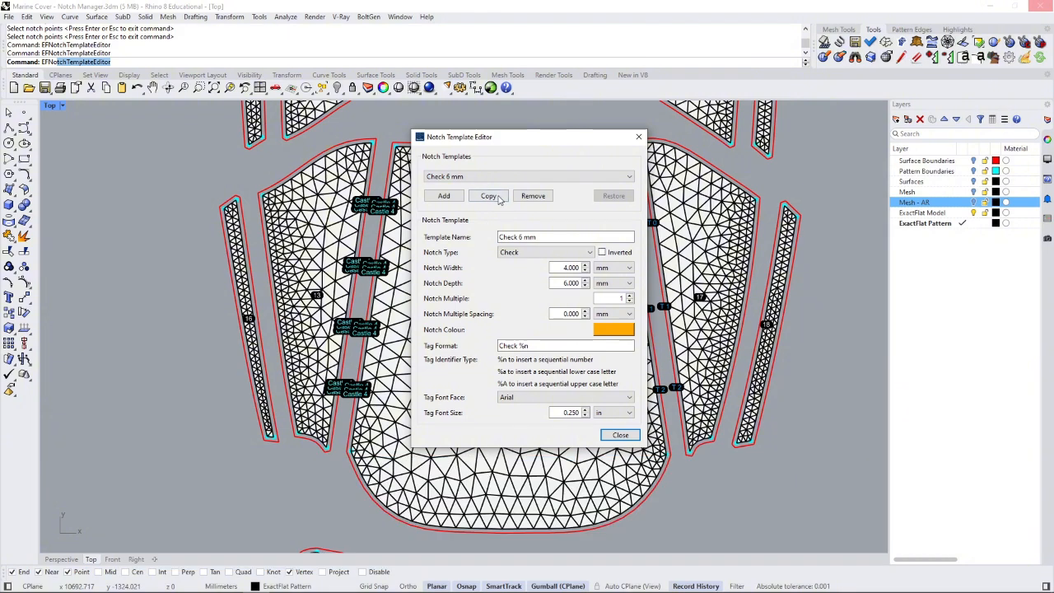
pyautogui.click(497, 198)
pyautogui.moveTo(537, 237); pyautogui.dragTo(564, 237)
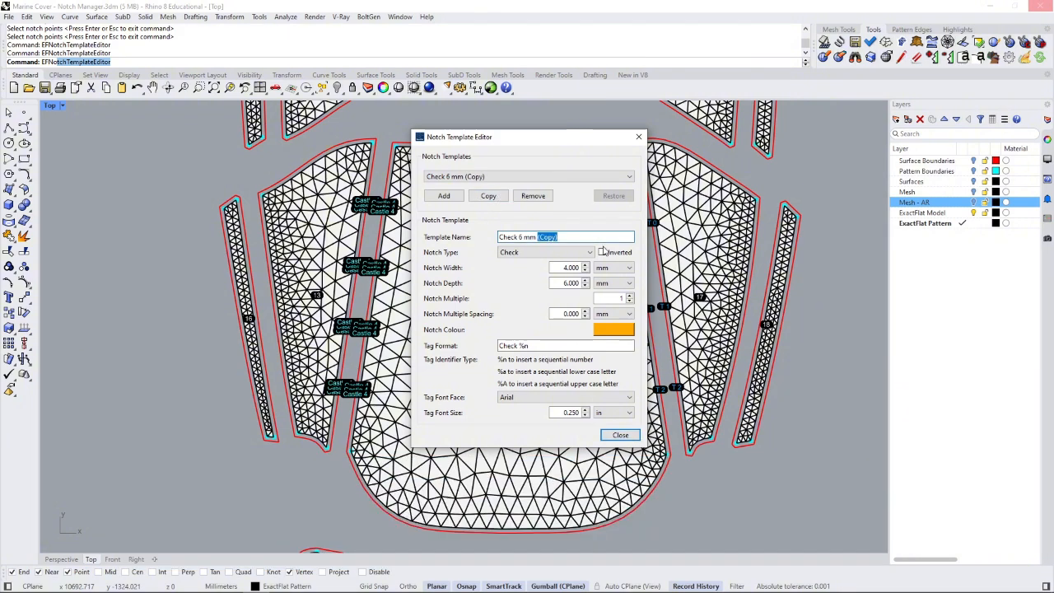
pyautogui.write('002')
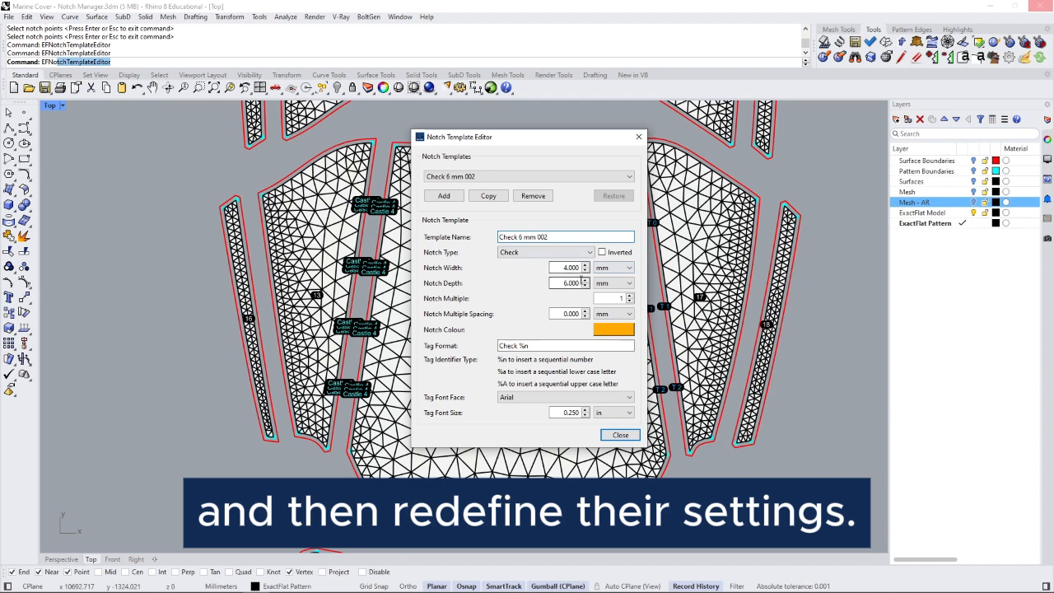
pyautogui.click(630, 299)
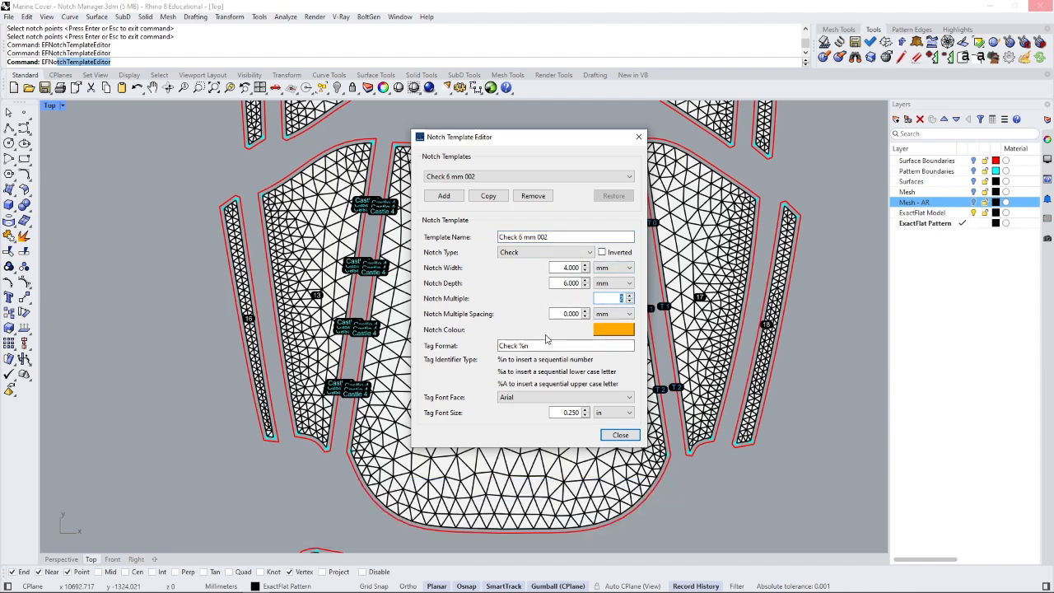
pyautogui.click(620, 435)
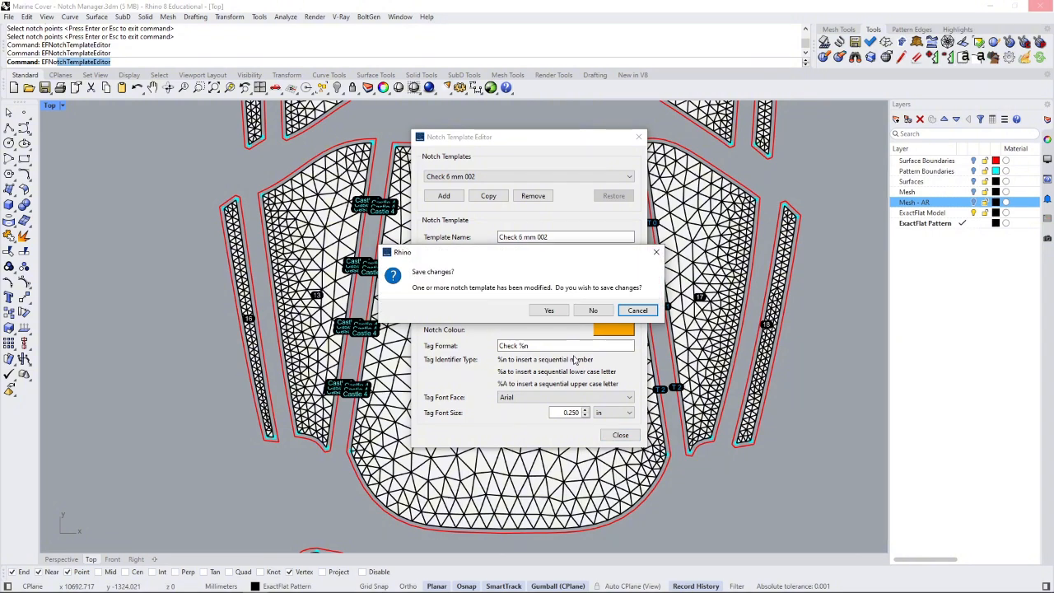
pyautogui.click(594, 310)
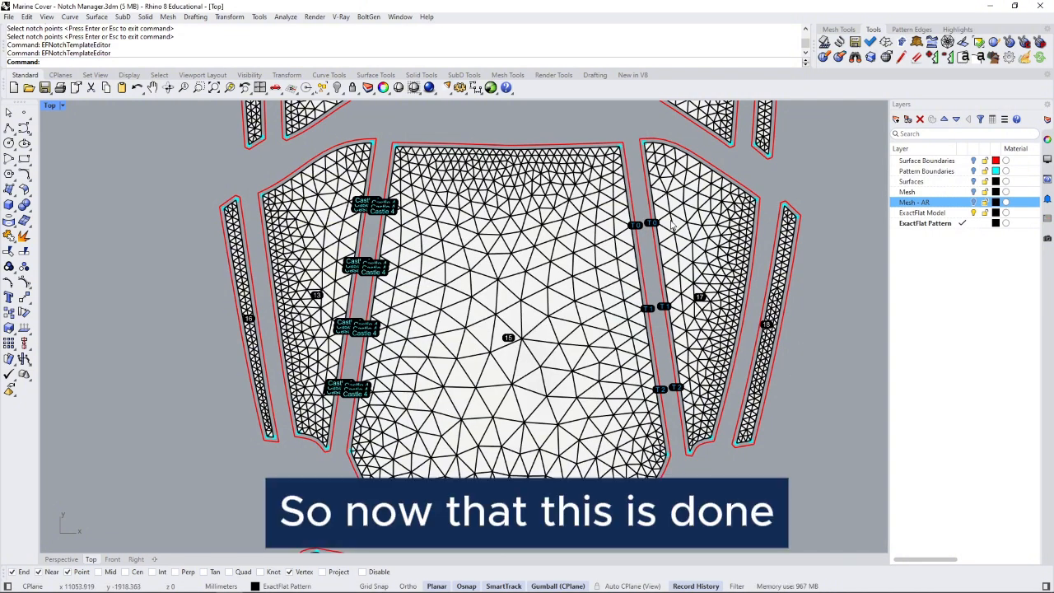
# - In the Notch Manager, review Piece 17's notches and start new Check 6 mm point notches
pyautogui.click(962, 59)
pyautogui.moveTo(556, 147); pyautogui.dragTo(877, 143)
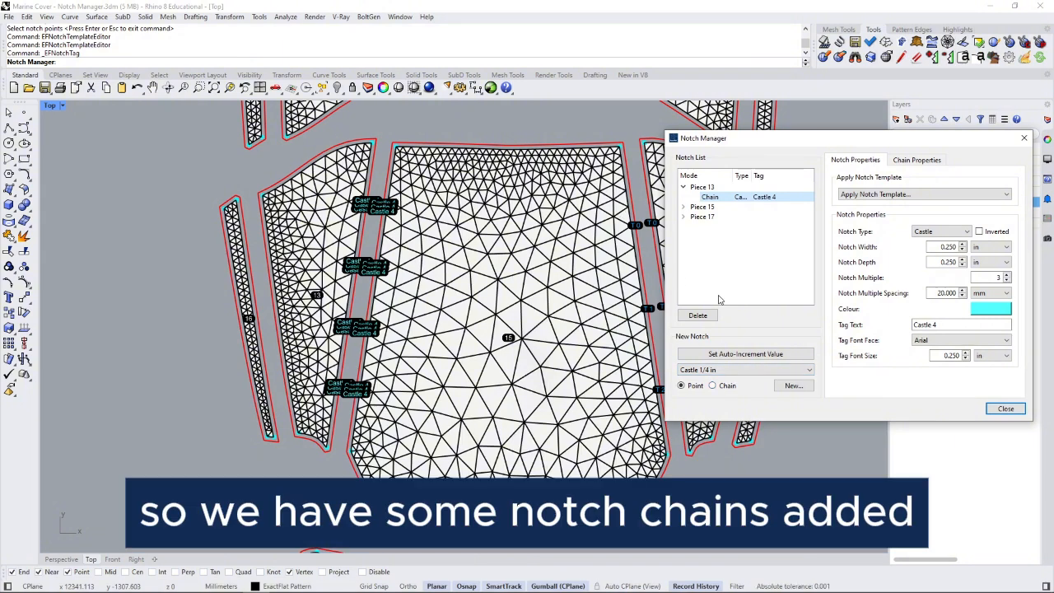
pyautogui.click(684, 217)
pyautogui.click(684, 217)
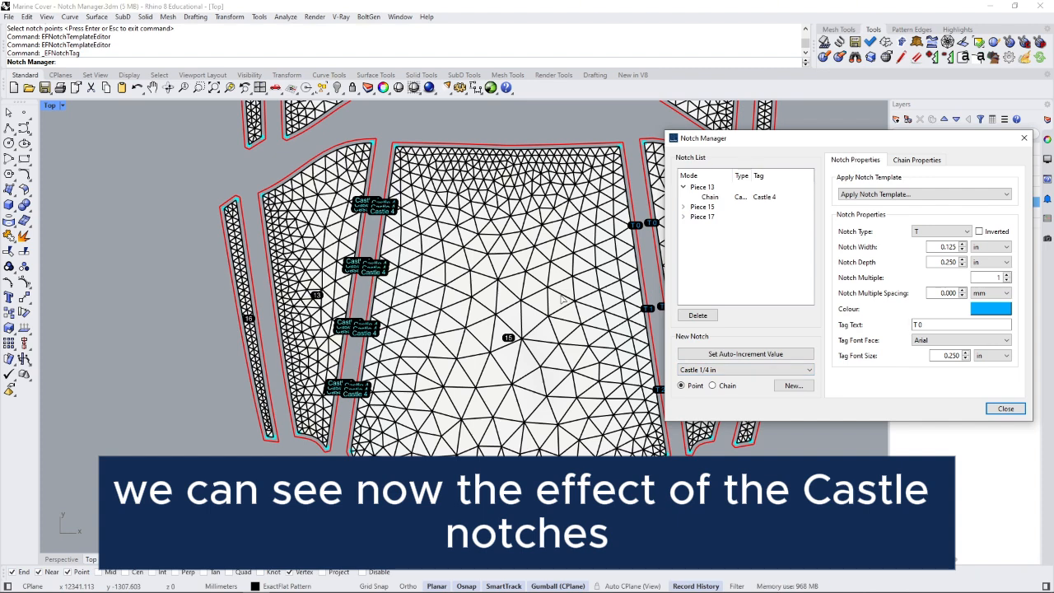
pyautogui.click(759, 372)
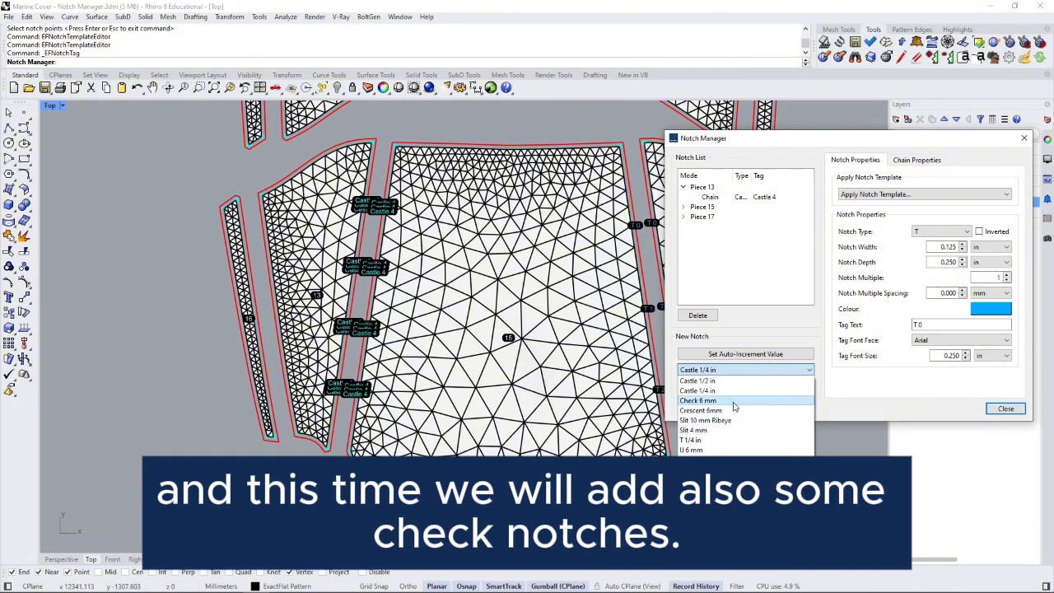
pyautogui.click(734, 403)
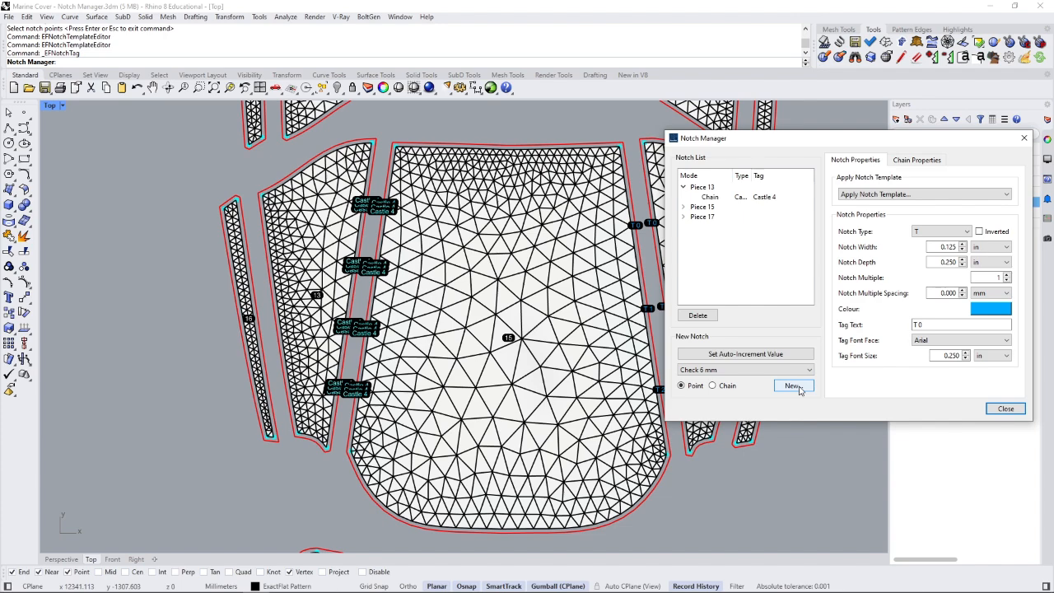
pyautogui.click(796, 388)
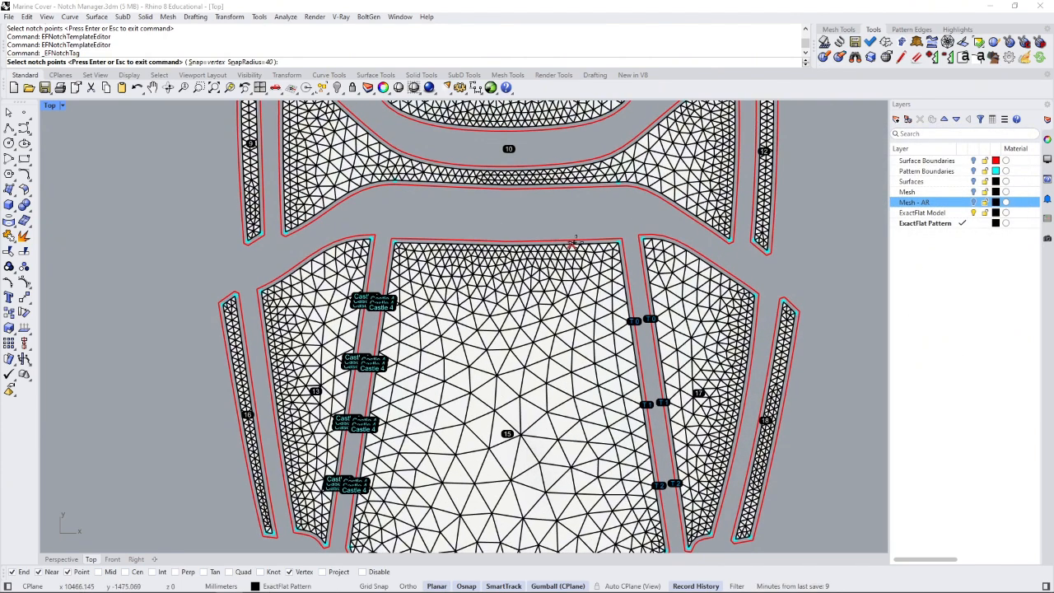
# - Place the Check 5 and Check 6 notches on the facing curved edges of piece 10
pyautogui.click(555, 240)
pyautogui.click(464, 241)
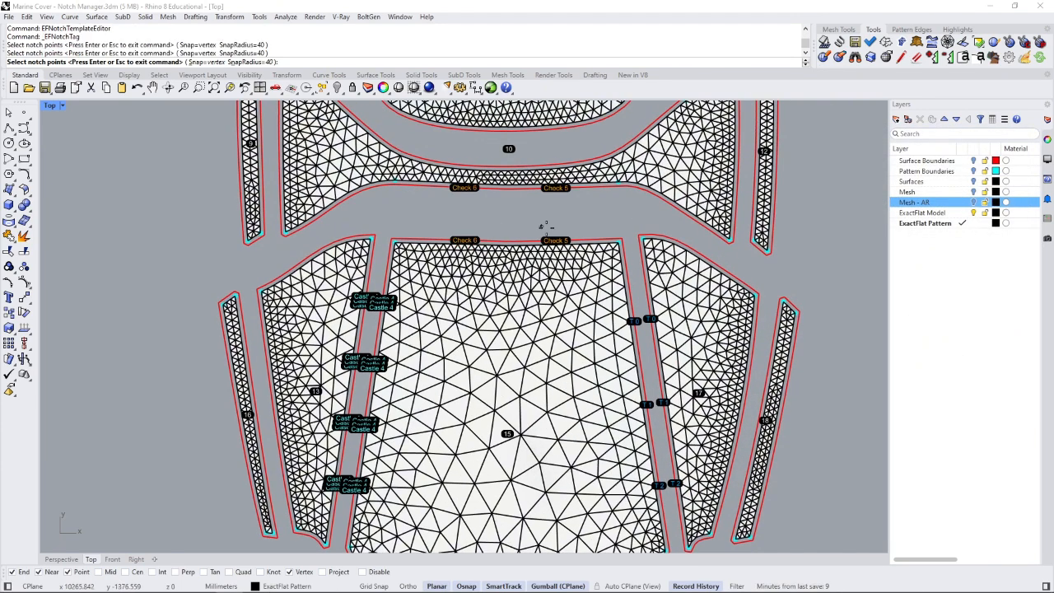
pyautogui.press('Return')
# - Close the Notch Manager, recentre pieces 10 and 11, and reopen the Notch Manager
pyautogui.click(684, 422)
pyautogui.scroll(-1, 547, 365)
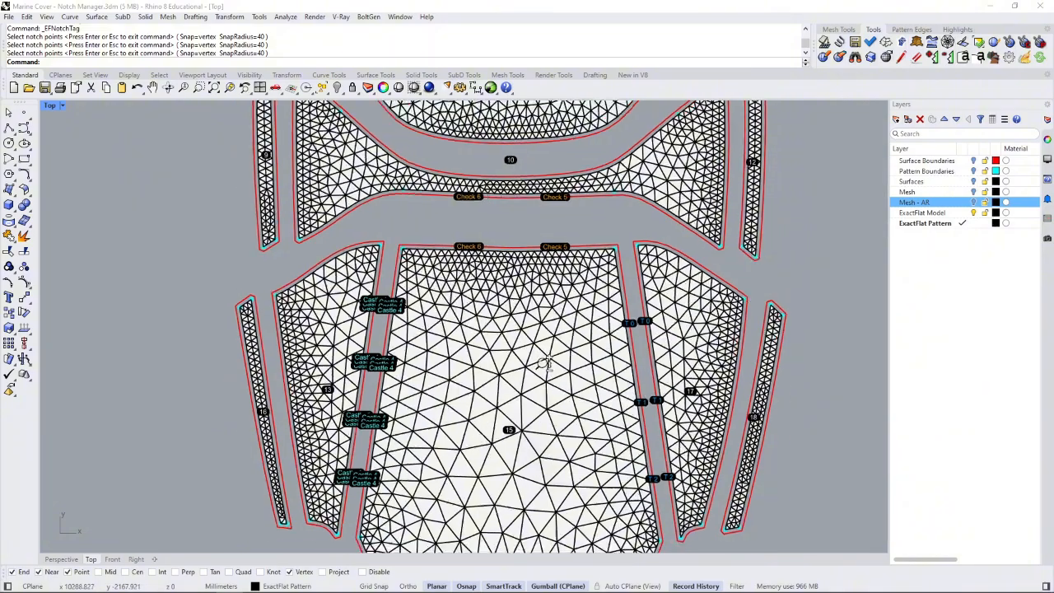
pyautogui.scroll(-4, 547, 363)
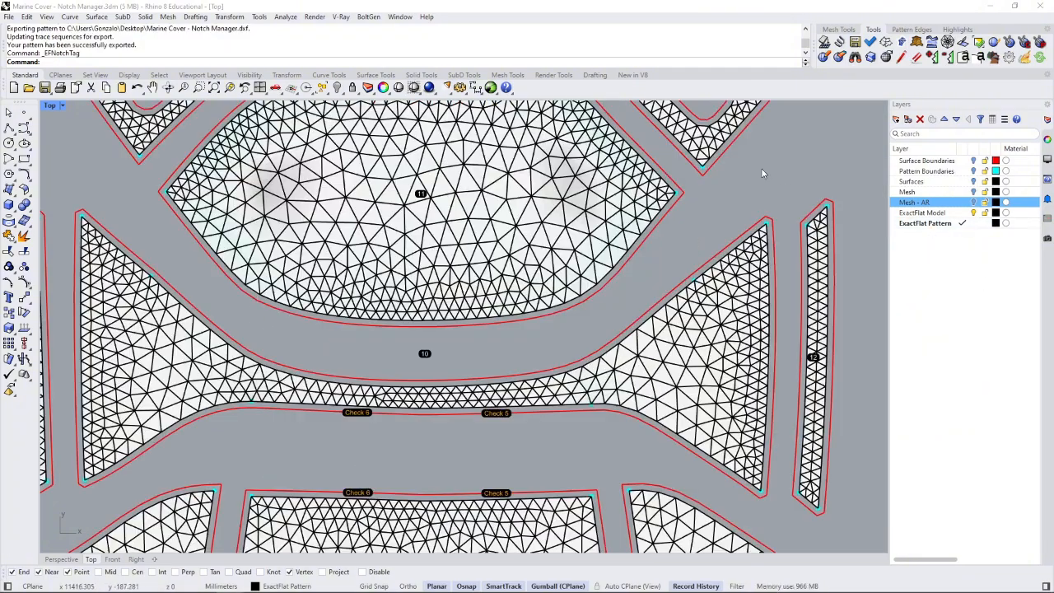
pyautogui.moveTo(762, 173); pyautogui.dragTo(780, 185, button='right')
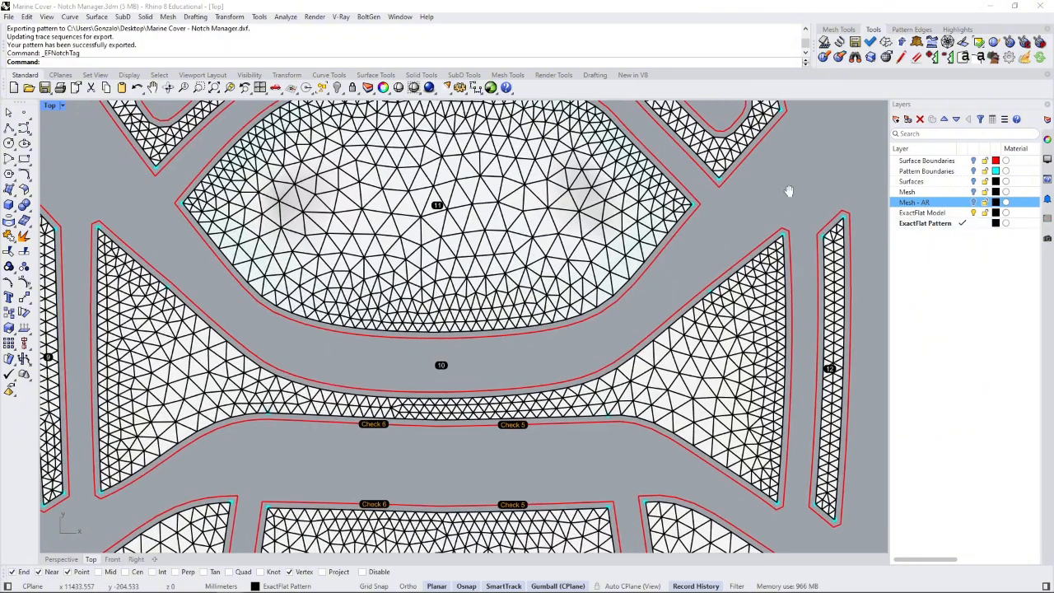
pyautogui.click(962, 61)
pyautogui.moveTo(630, 151); pyautogui.dragTo(828, 151)
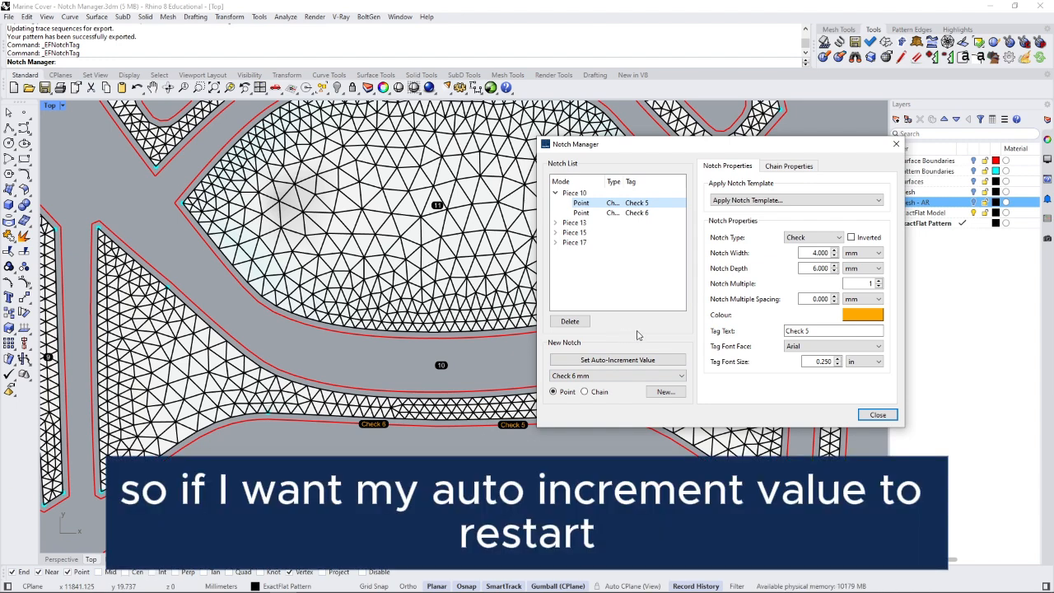
# - Restart notch auto-numbering at 1 and begin new Check 6 mm point notches
pyautogui.click(636, 361)
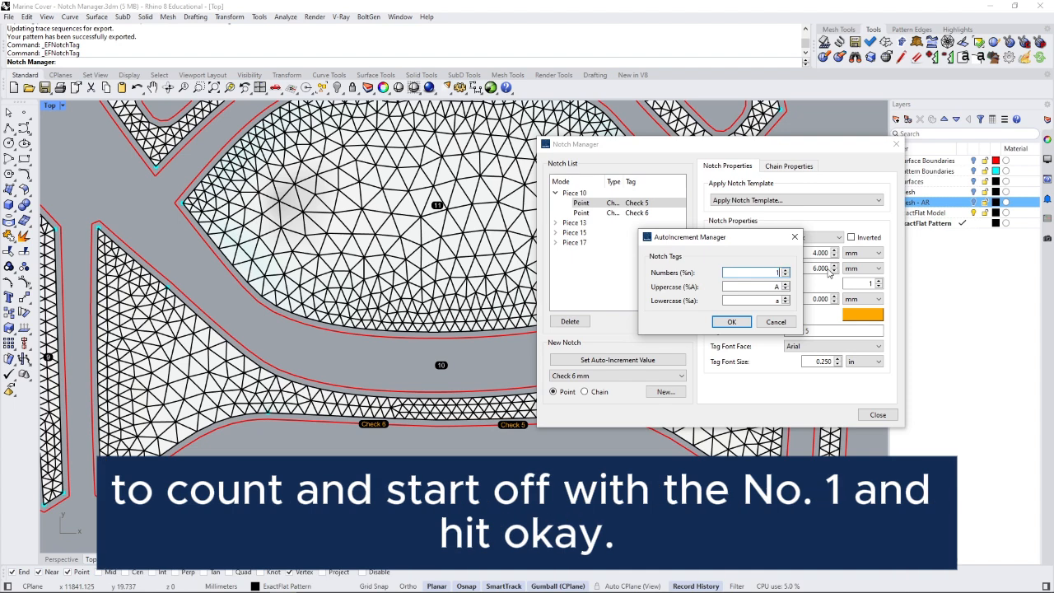
pyautogui.click(753, 286)
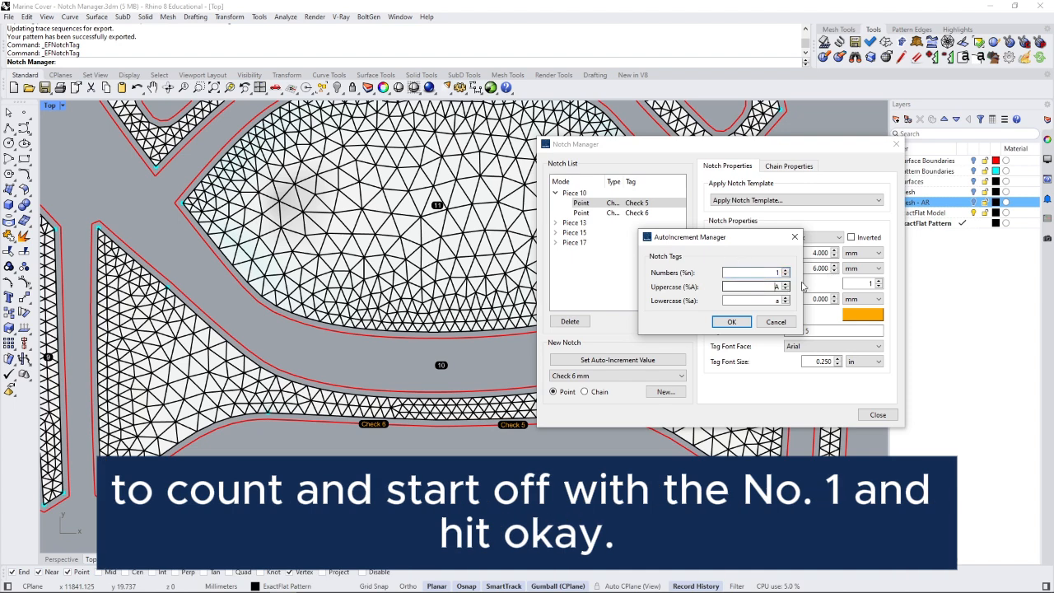
pyautogui.click(732, 322)
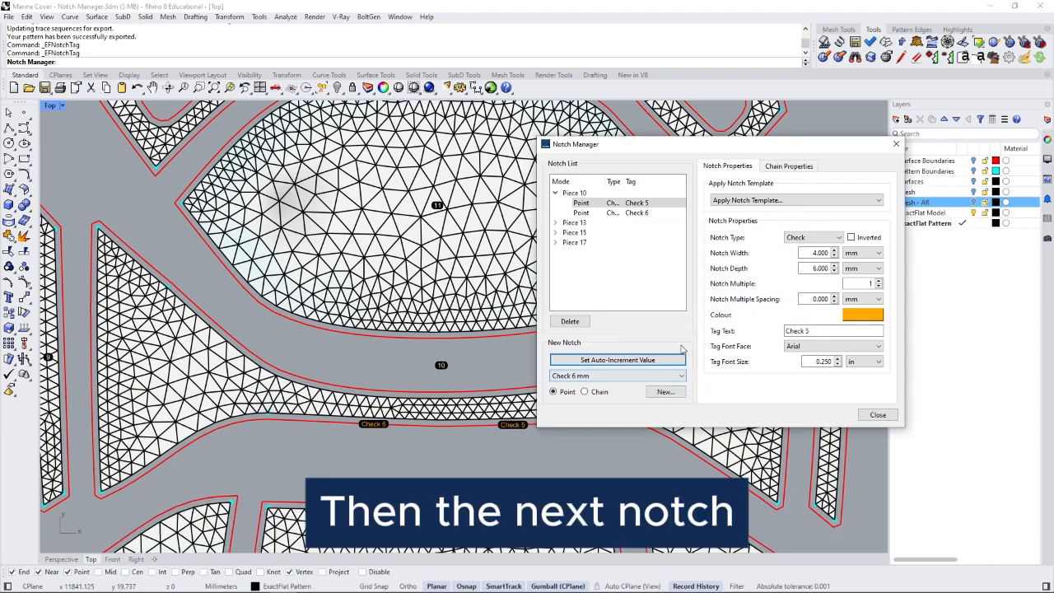
pyautogui.click(644, 376)
pyautogui.click(646, 380)
pyautogui.click(665, 393)
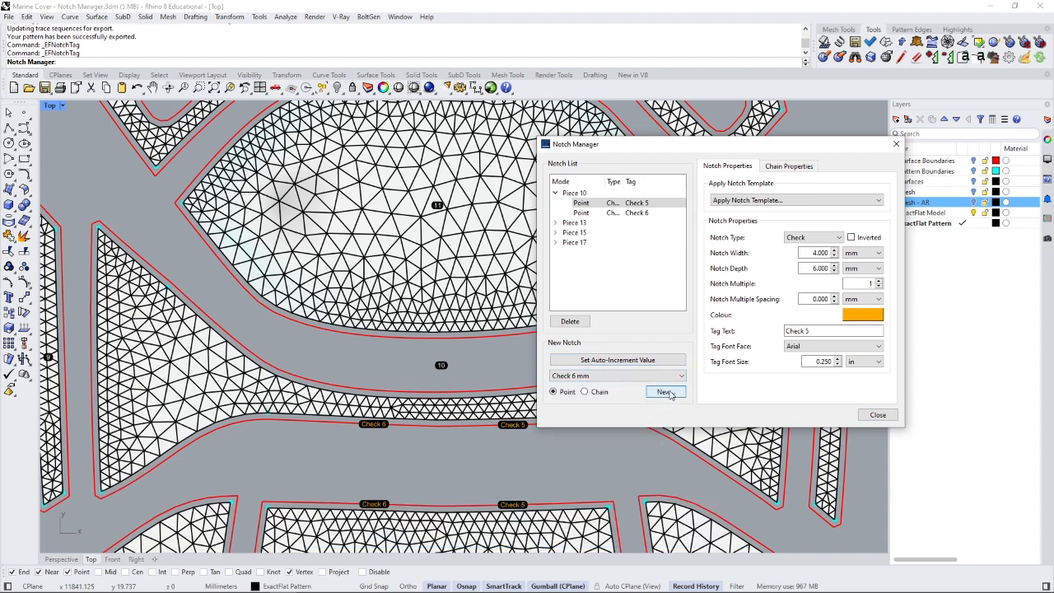
# - Place Check 1 and Check 2 notches across the facing edges of pieces 10 and 11
pyautogui.click(506, 390)
pyautogui.click(377, 389)
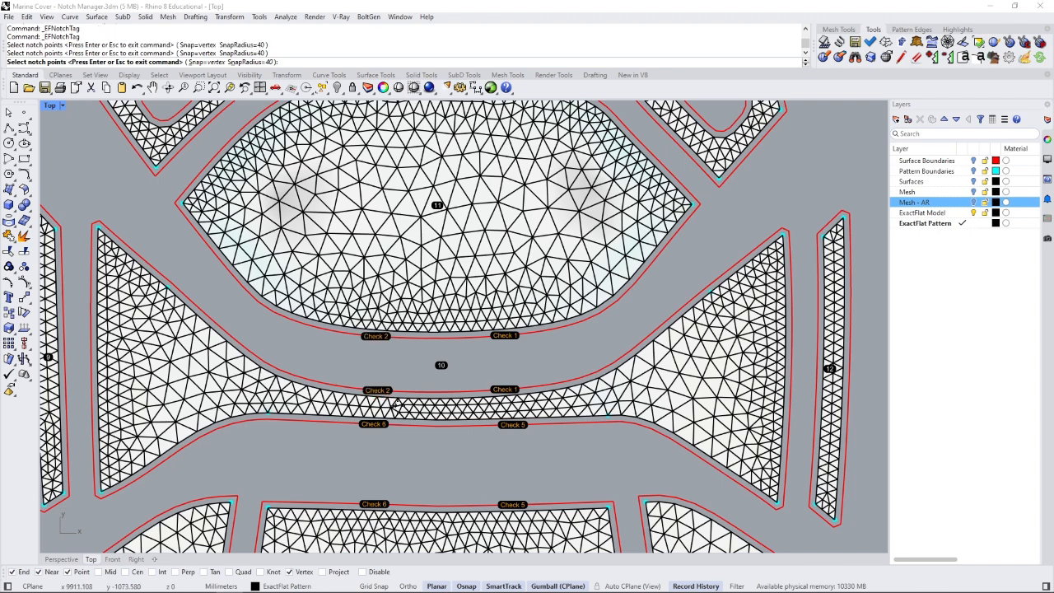
pyautogui.scroll(2, 429, 404)
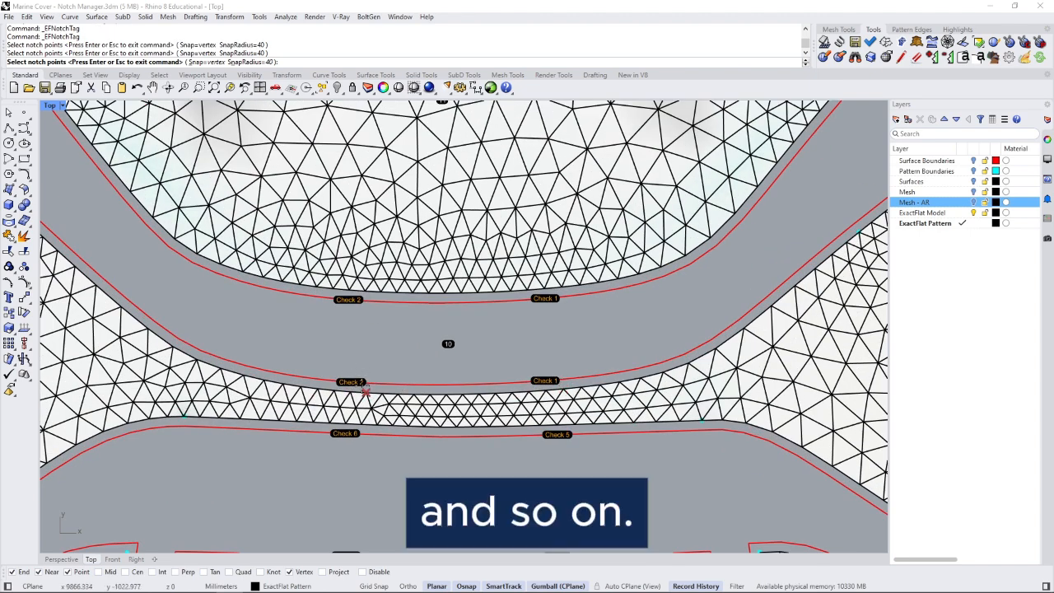
pyautogui.press('Return')
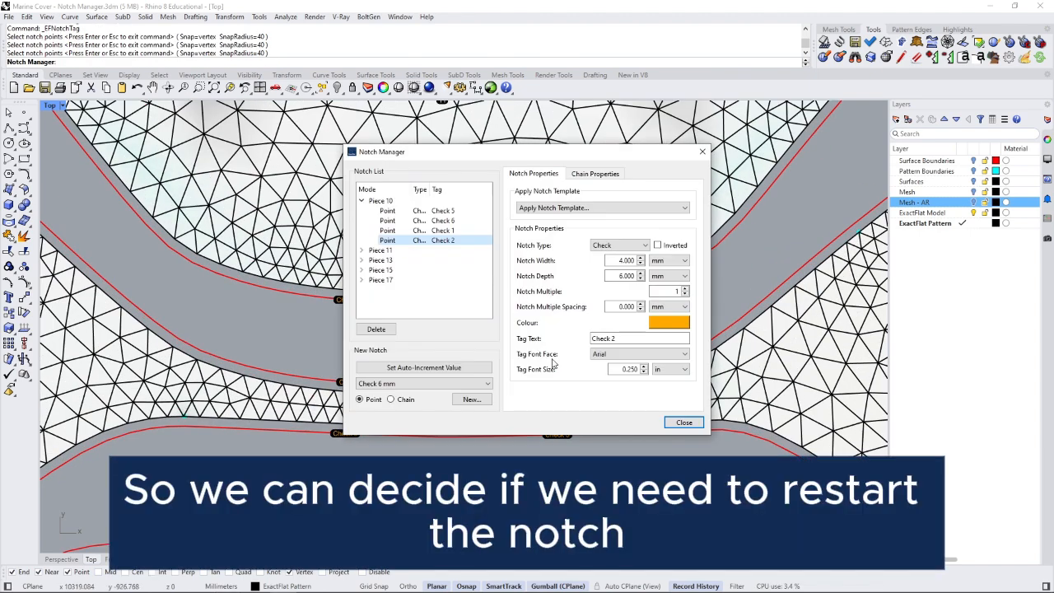
pyautogui.moveTo(742, 152); pyautogui.dragTo(888, 173)
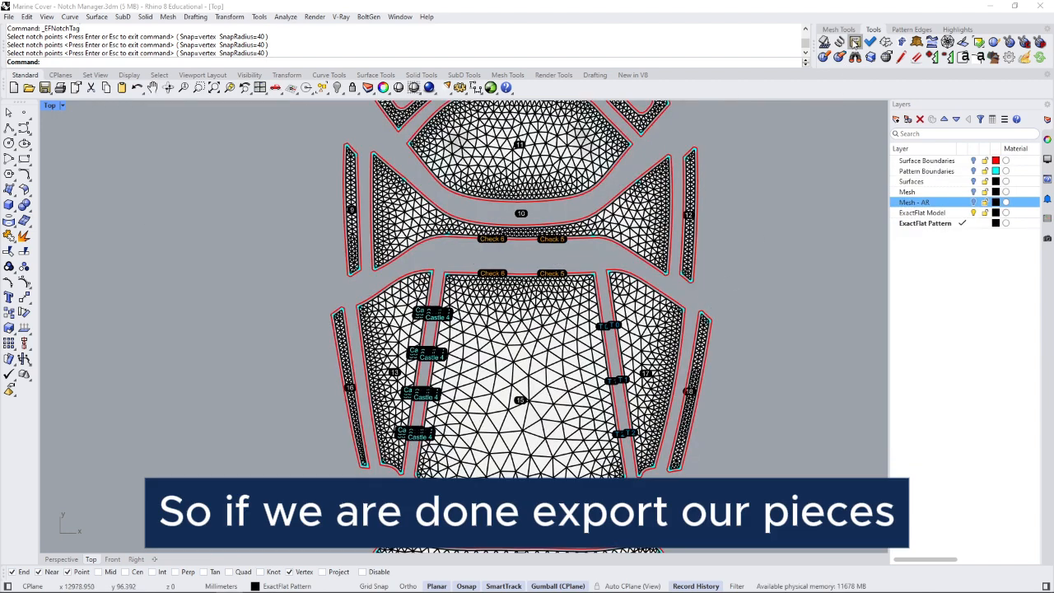
# - Export the pattern as AutoCAD DXF 'Marine Cover - Notch Manager.dxf' using the Gerber Cutworks profile
pyautogui.click(855, 42)
pyautogui.moveTo(464, 152); pyautogui.dragTo(785, 171)
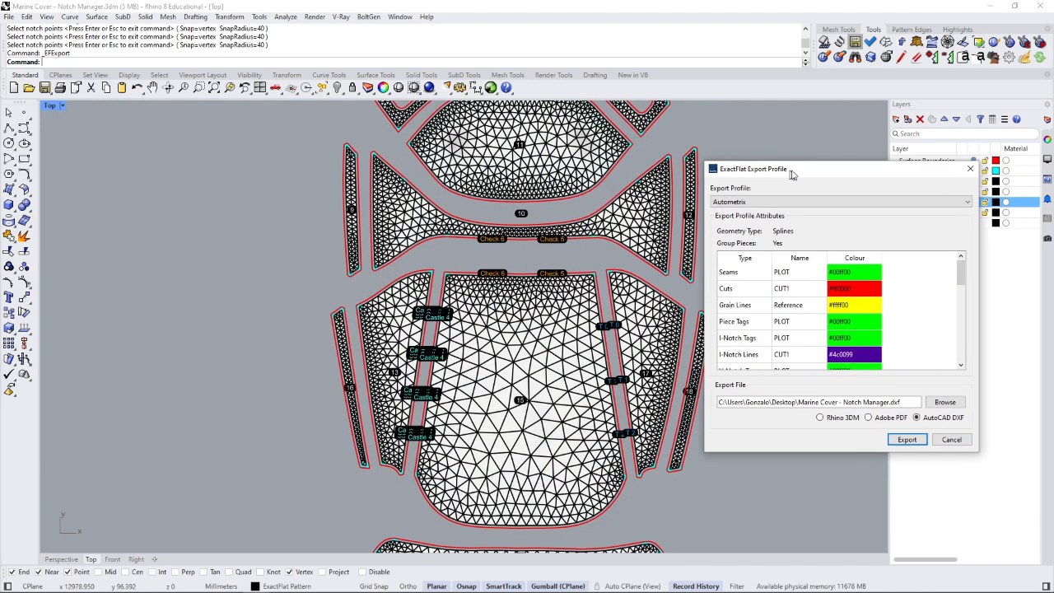
pyautogui.click(790, 204)
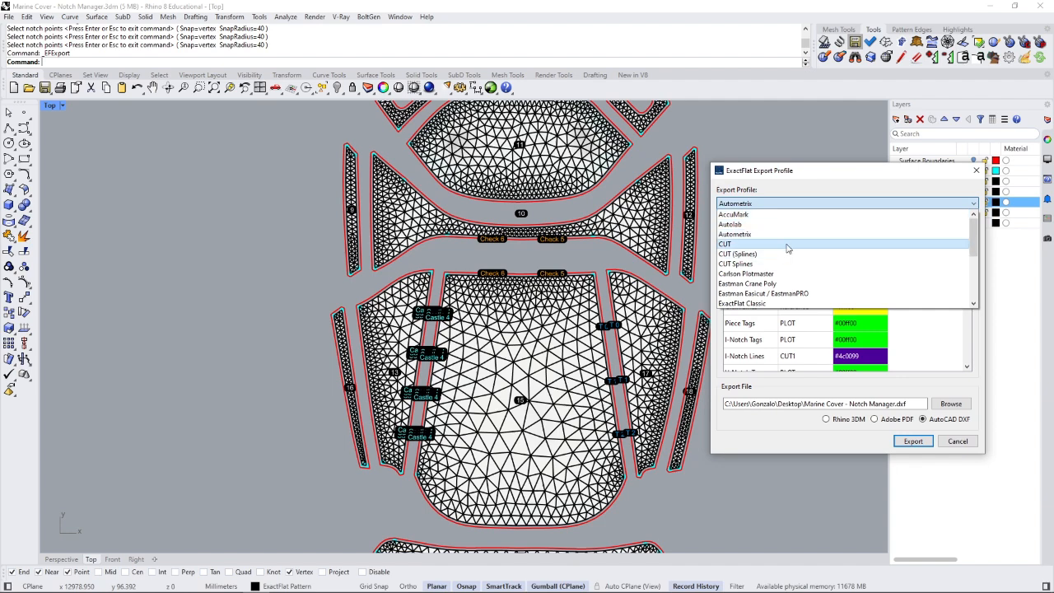
pyautogui.scroll(-3, 787, 252)
pyautogui.click(778, 245)
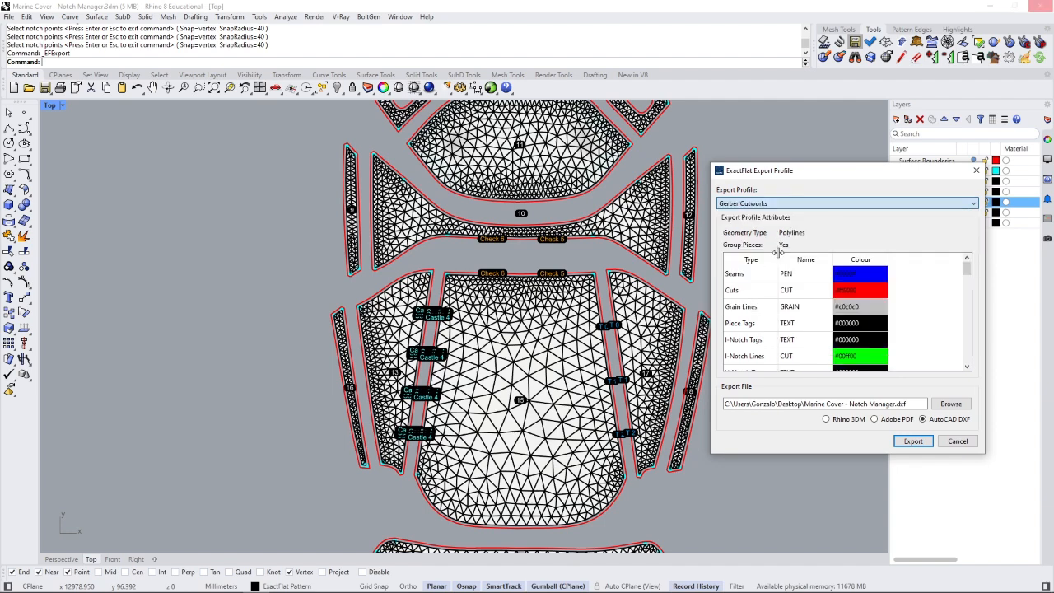
pyautogui.click(914, 441)
pyautogui.click(588, 328)
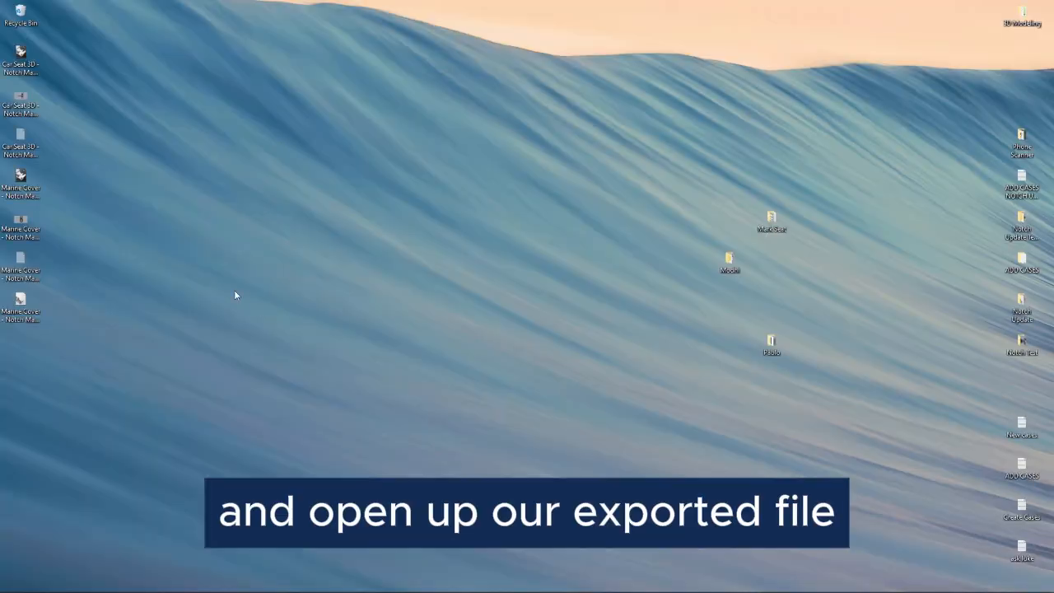
# - Open 'Marine Cover - Notch Manager.dxf' with default import options and maximize the Top viewport
pyautogui.doubleClick(20, 303)
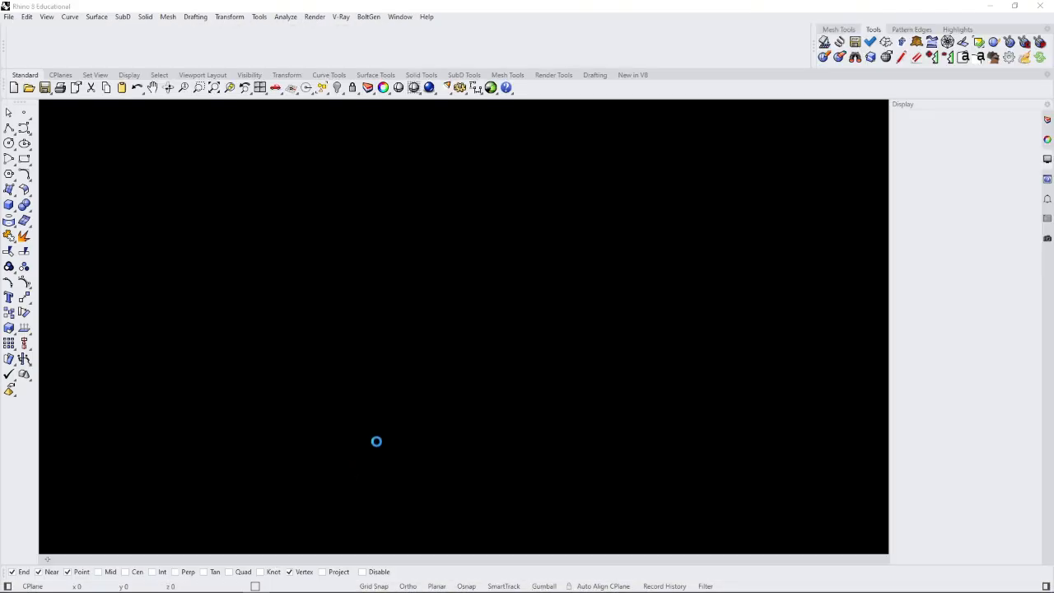
pyautogui.click(459, 431)
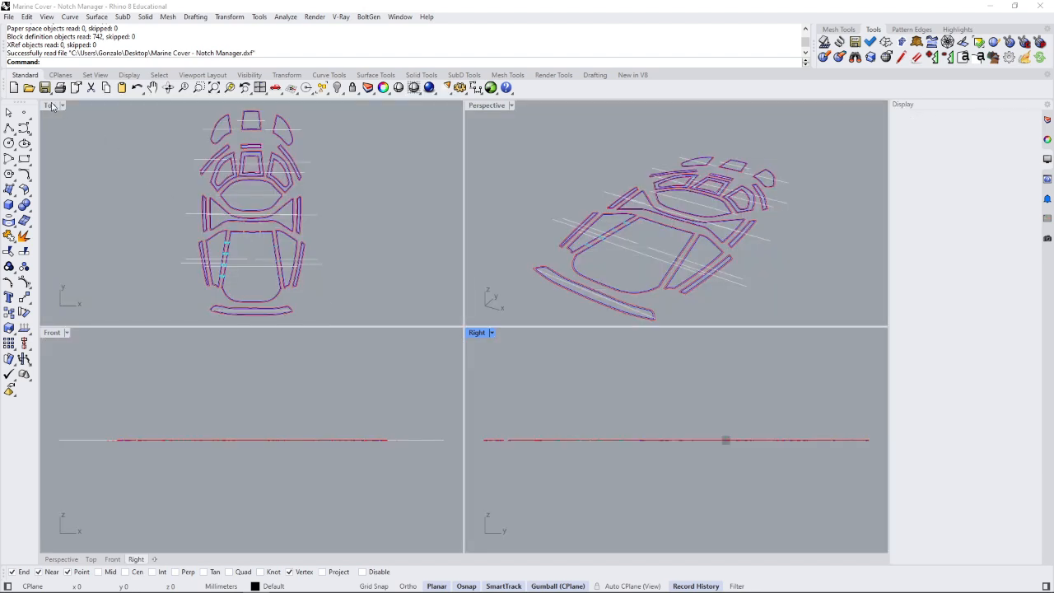
pyautogui.click(51, 107)
pyautogui.doubleClick(51, 106)
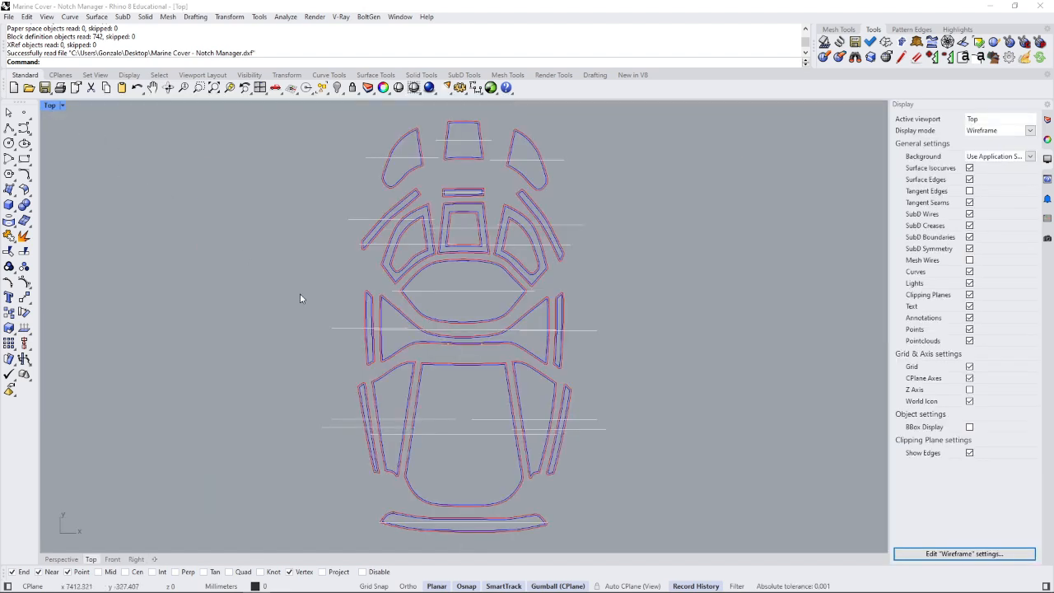
# - Zoom and pan to inspect the Check 6 and Castle 4 notches
pyautogui.scroll(10, 495, 287)
pyautogui.scroll(5, 664, 258)
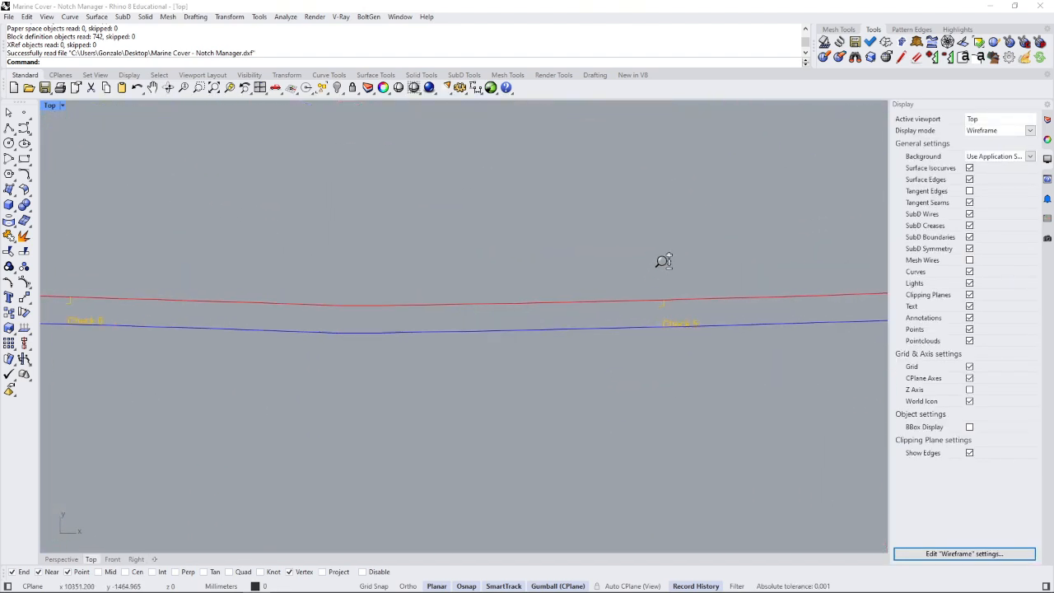
pyautogui.scroll(-9, 671, 292)
pyautogui.moveTo(371, 270); pyautogui.dragTo(520, 252, button='right')
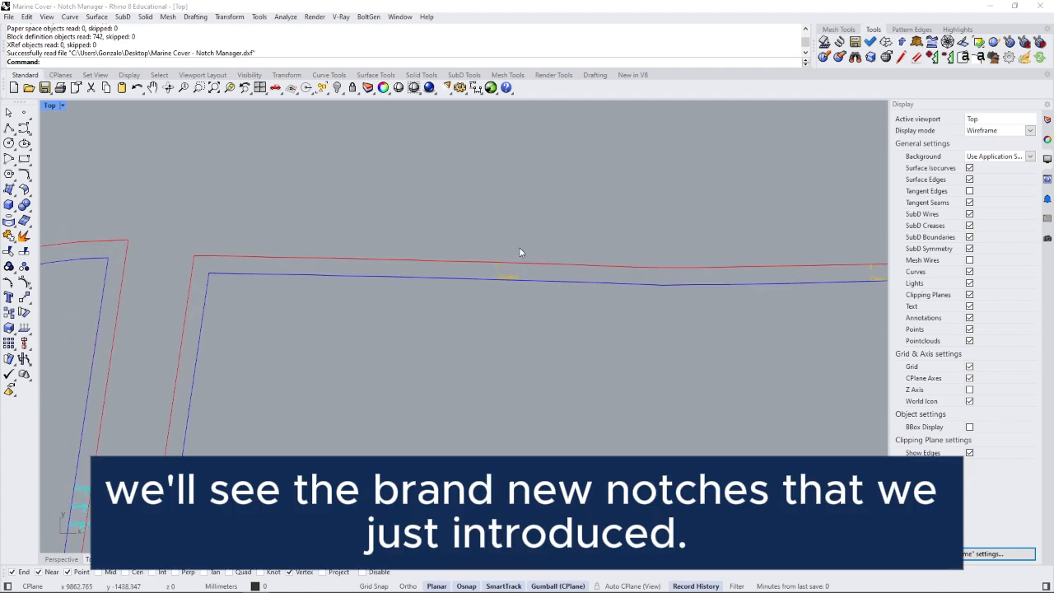
pyautogui.scroll(8, 520, 250)
pyautogui.scroll(-2, 538, 273)
pyautogui.scroll(-9, 591, 251)
pyautogui.moveTo(354, 326); pyautogui.dragTo(403, 214, button='right')
pyautogui.scroll(10, 298, 363)
pyautogui.moveTo(298, 363); pyautogui.dragTo(334, 291, button='right')
pyautogui.scroll(4, 333, 291)
pyautogui.scroll(-15, 536, 233)
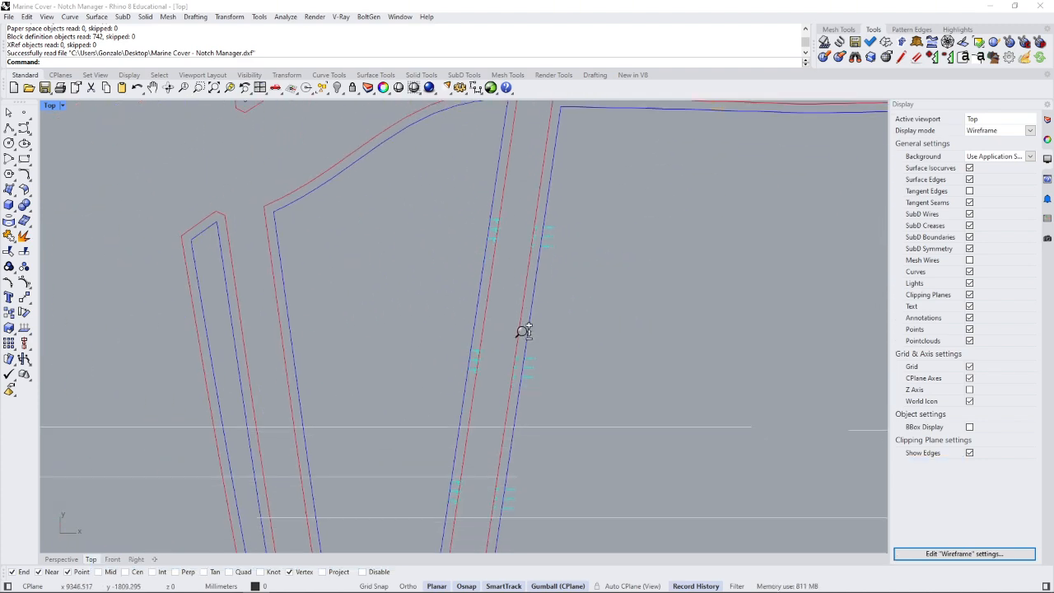
pyautogui.moveTo(514, 371); pyautogui.dragTo(570, 250, button='right')
pyautogui.scroll(9, 543, 260)
pyautogui.scroll(6, 547, 259)
pyautogui.moveTo(656, 276); pyautogui.dragTo(482, 295, button='right')
pyautogui.scroll(-15, 471, 311)
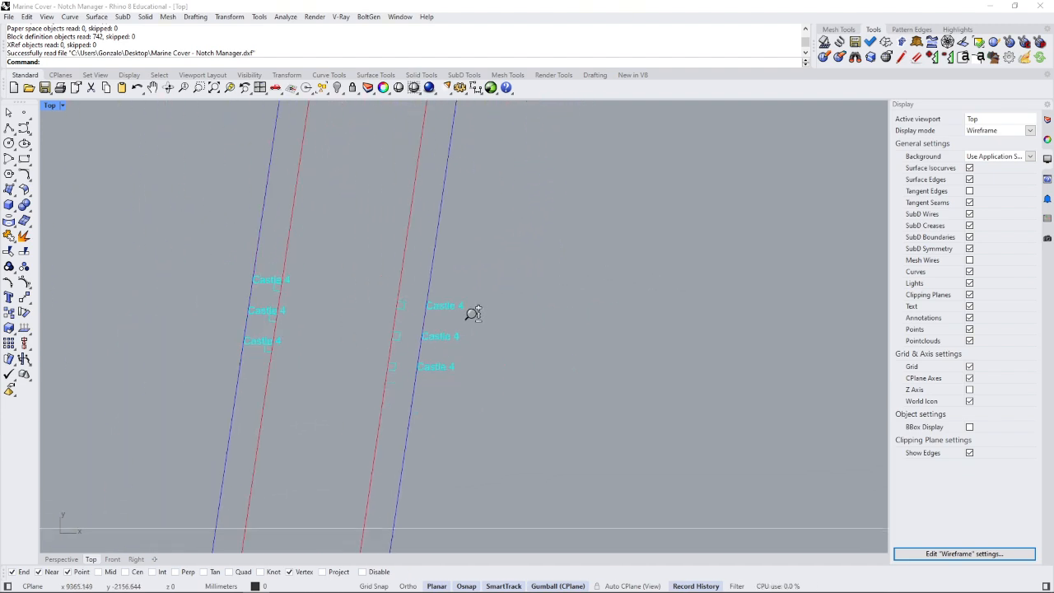
# - Pan along the panel edges until both T 2 notches are framed
pyautogui.moveTo(744, 284); pyautogui.dragTo(136, 297, button='right')
pyautogui.moveTo(480, 350); pyautogui.dragTo(475, 492, button='right')
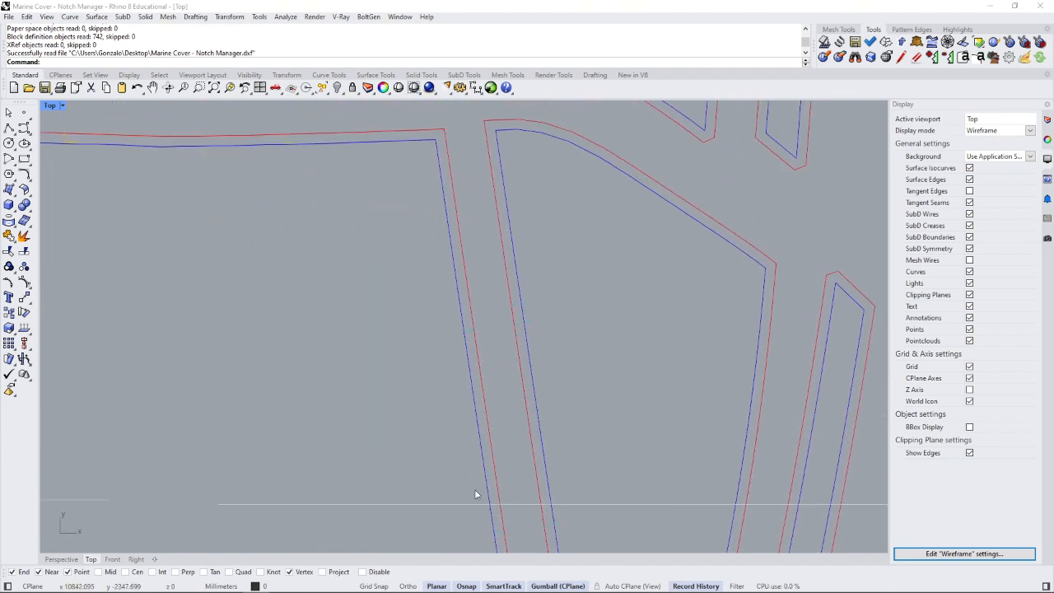
pyautogui.moveTo(480, 280); pyautogui.dragTo(481, 253, button='right')
pyautogui.scroll(-6, 480, 256)
pyautogui.scroll(10, 487, 335)
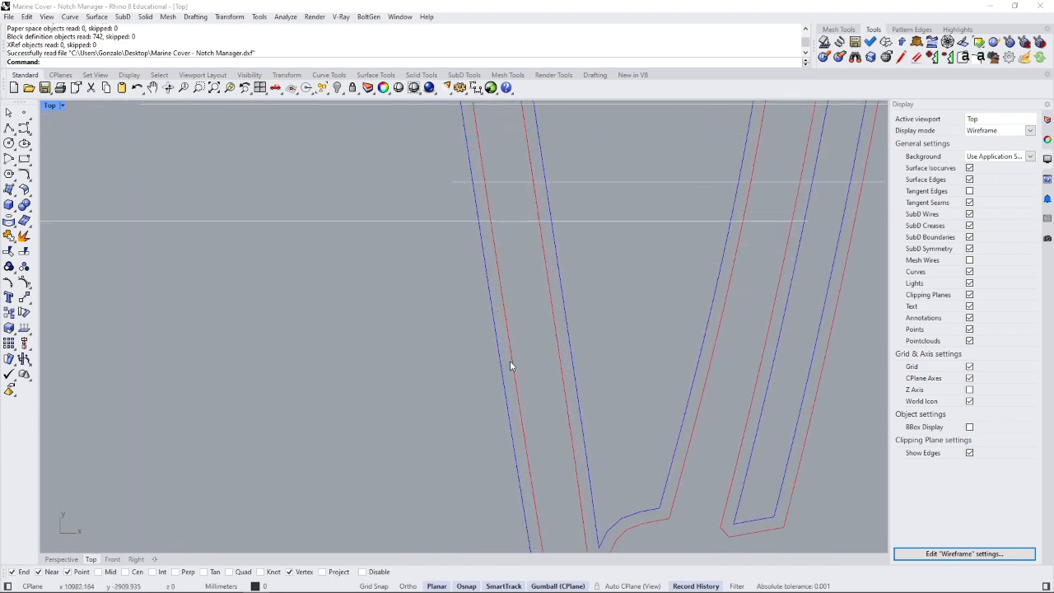
pyautogui.scroll(2, 527, 363)
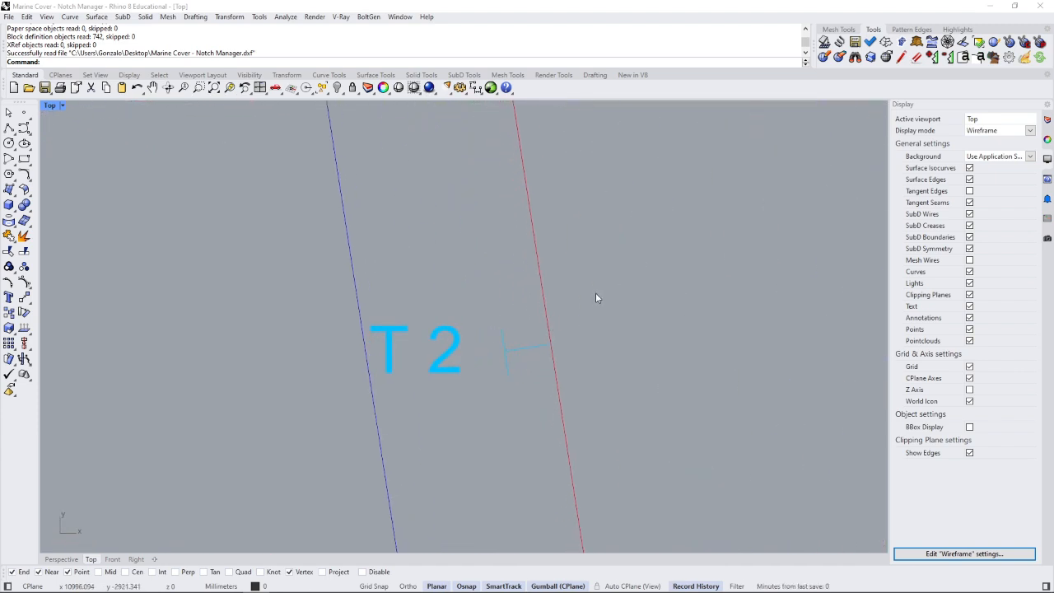
pyautogui.moveTo(596, 292); pyautogui.dragTo(515, 313, button='right')
pyautogui.scroll(-5, 517, 361)
pyautogui.scroll(-1, 518, 361)
pyautogui.moveTo(517, 365); pyautogui.dragTo(505, 346, button='right')
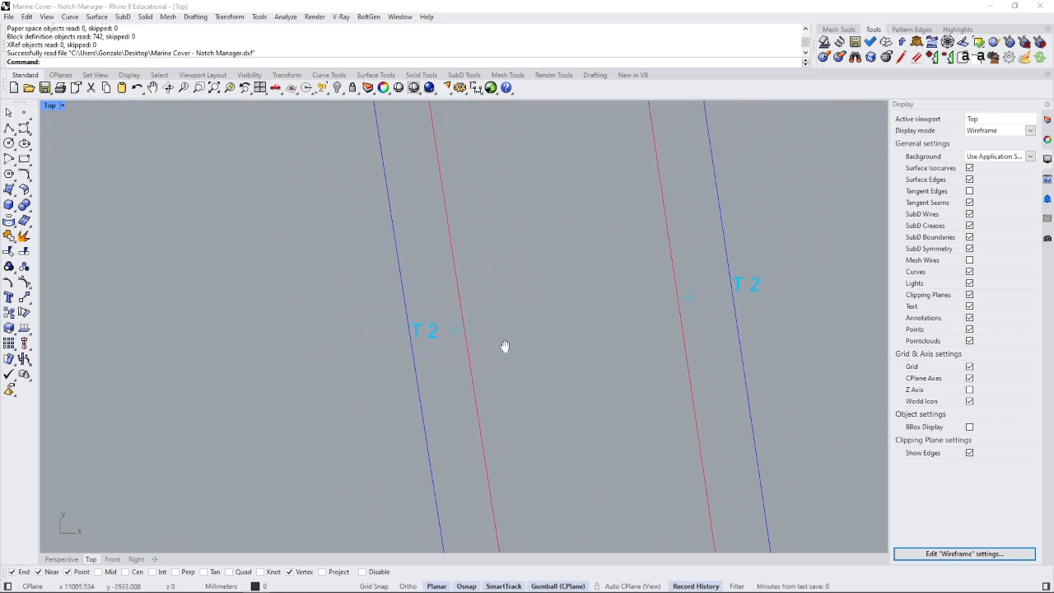